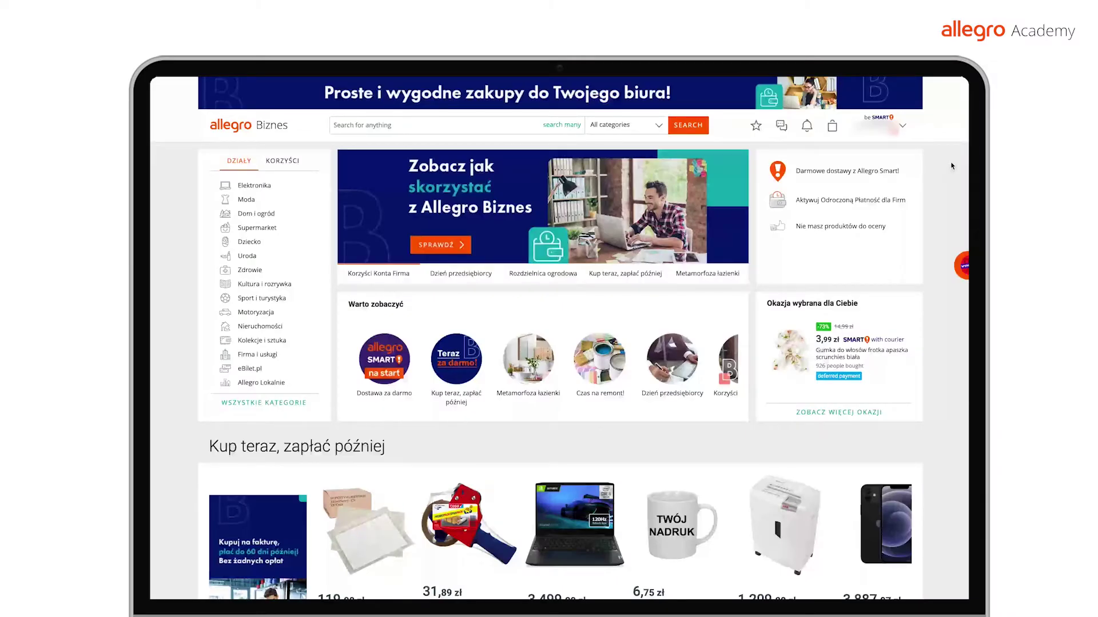
Step: Open Allegro's Sales > List from file page, choose 'I do not have a file', and scroll to Step 1
left_click(903, 128)
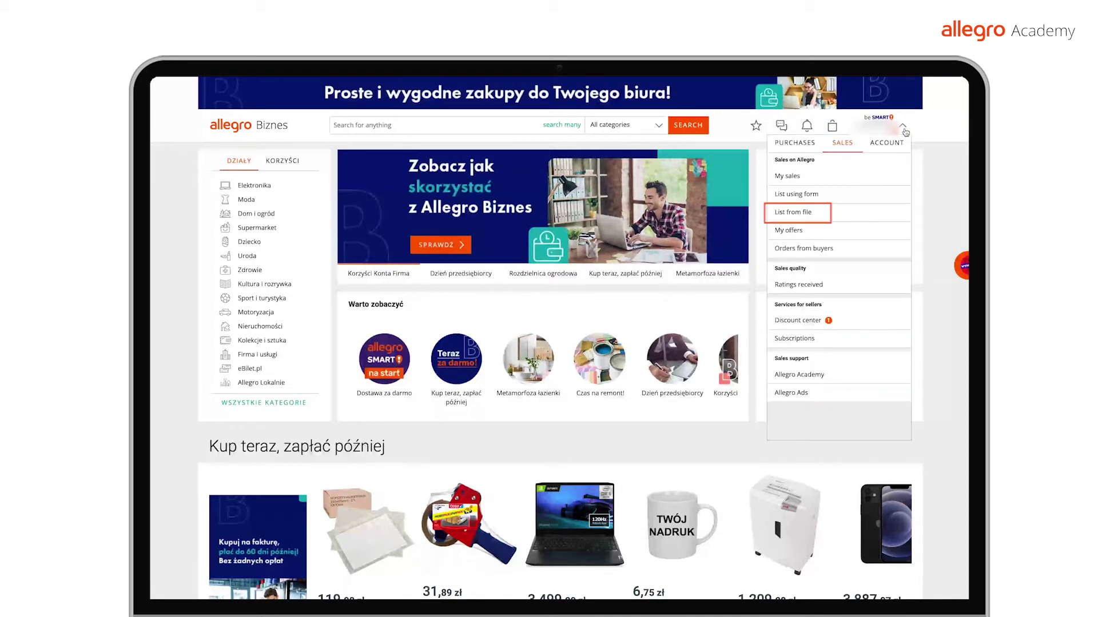
left_click(812, 214)
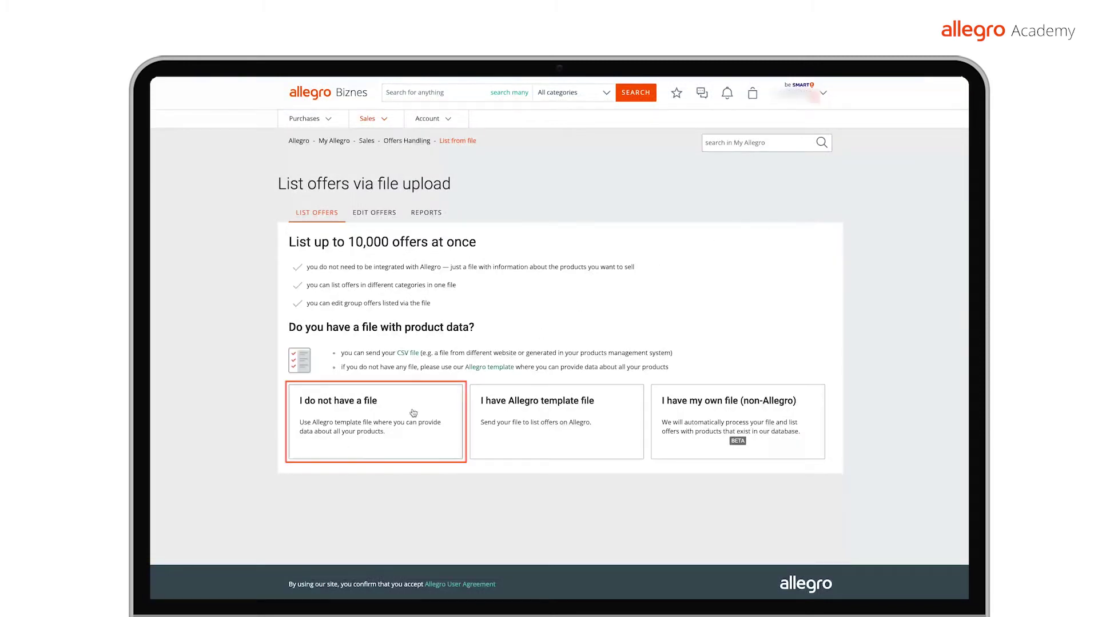
left_click(394, 422)
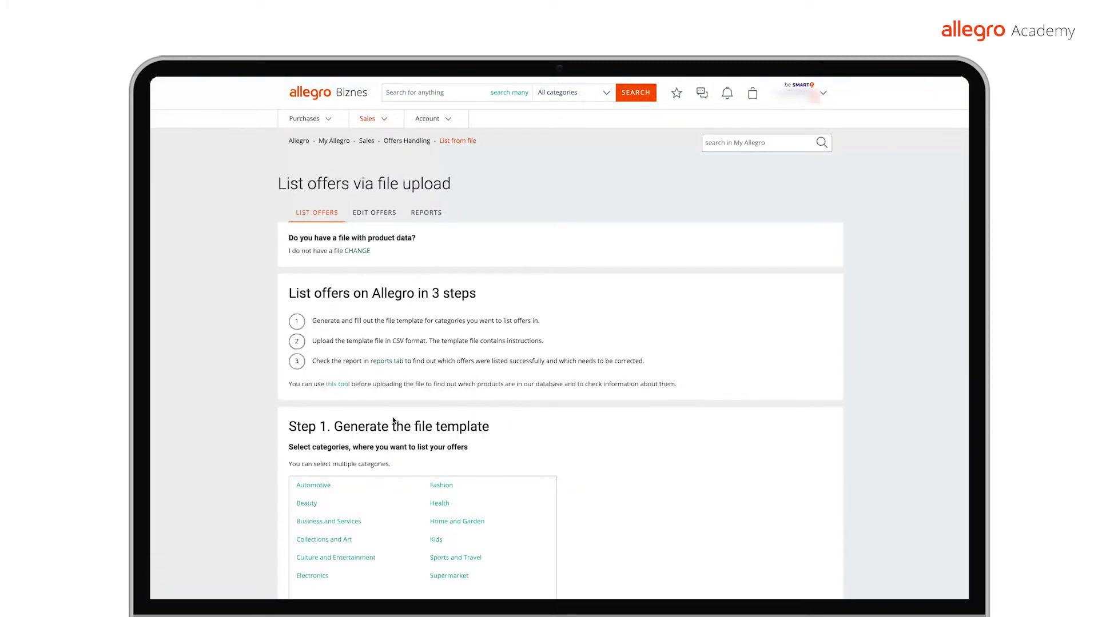
scroll(393, 421, "down", 3)
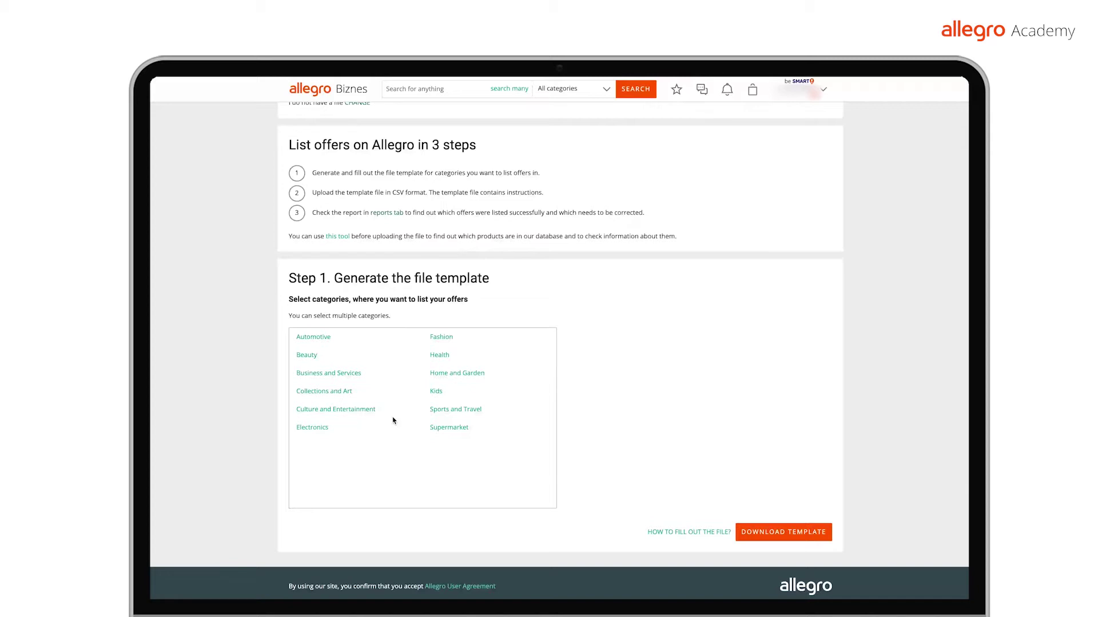
Step: Under Kids > Toys, add Building Toys and Dolls and Accessories, then download their template
left_click(434, 392)
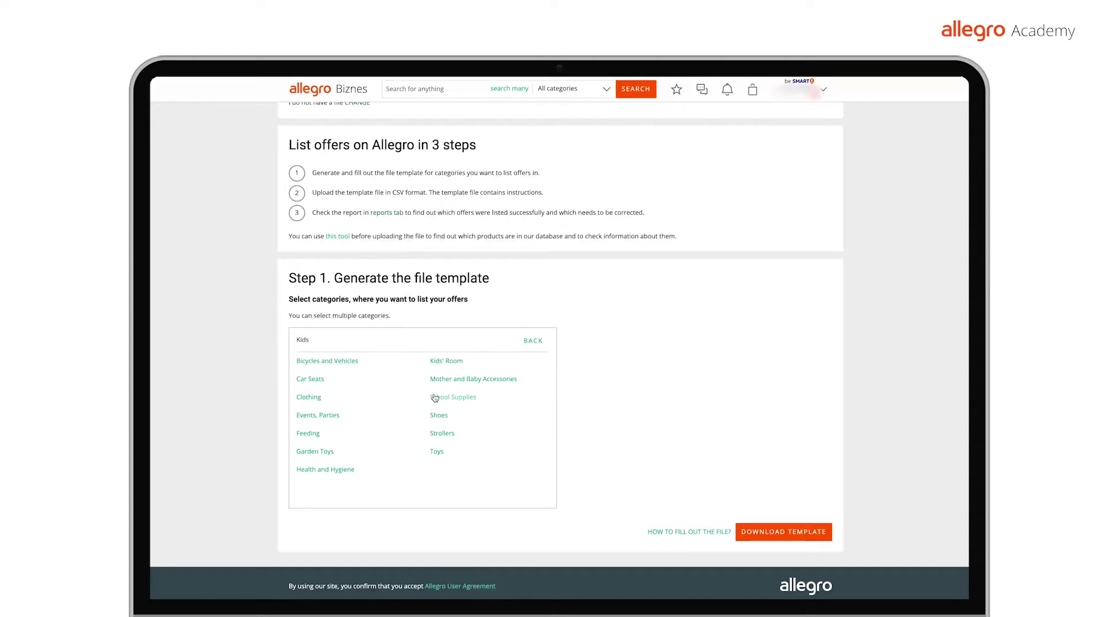
left_click(437, 452)
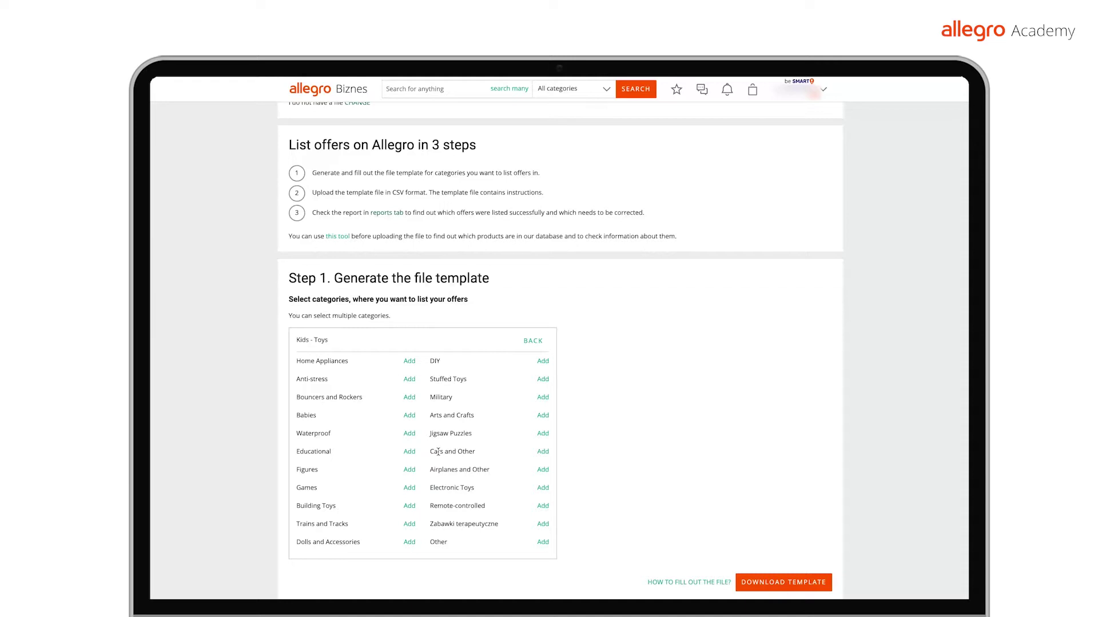
left_click(406, 506)
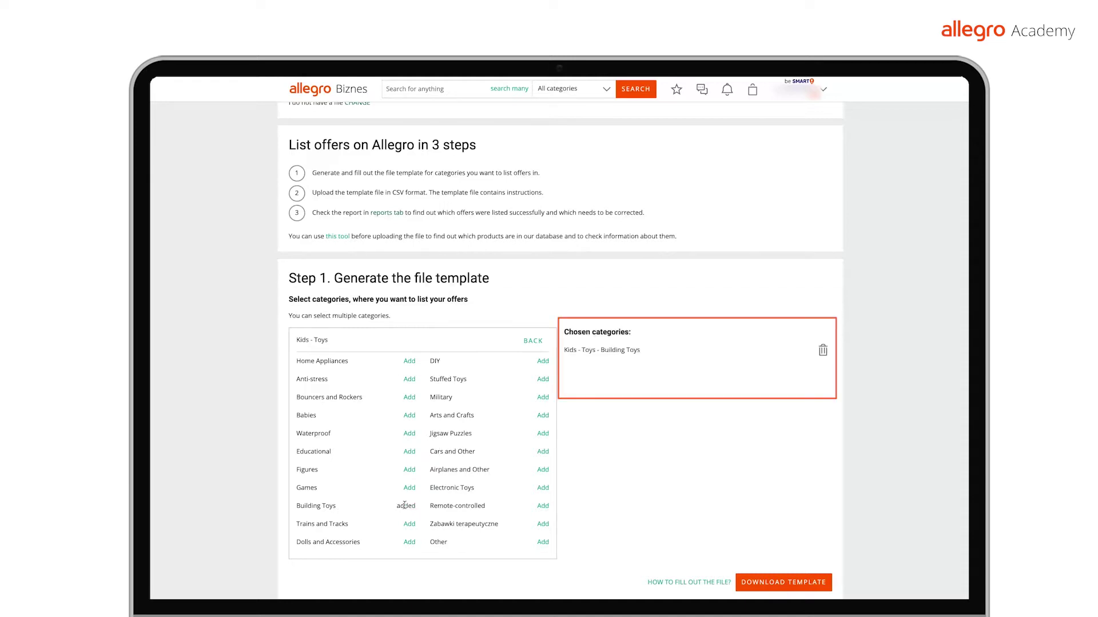
left_click(407, 540)
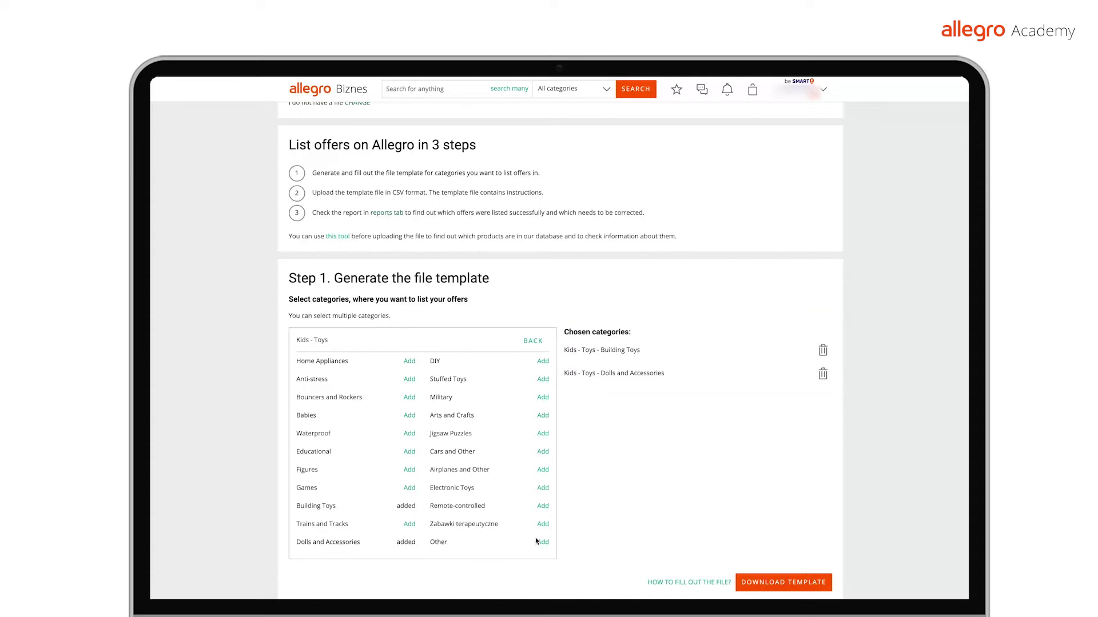
left_click(768, 582)
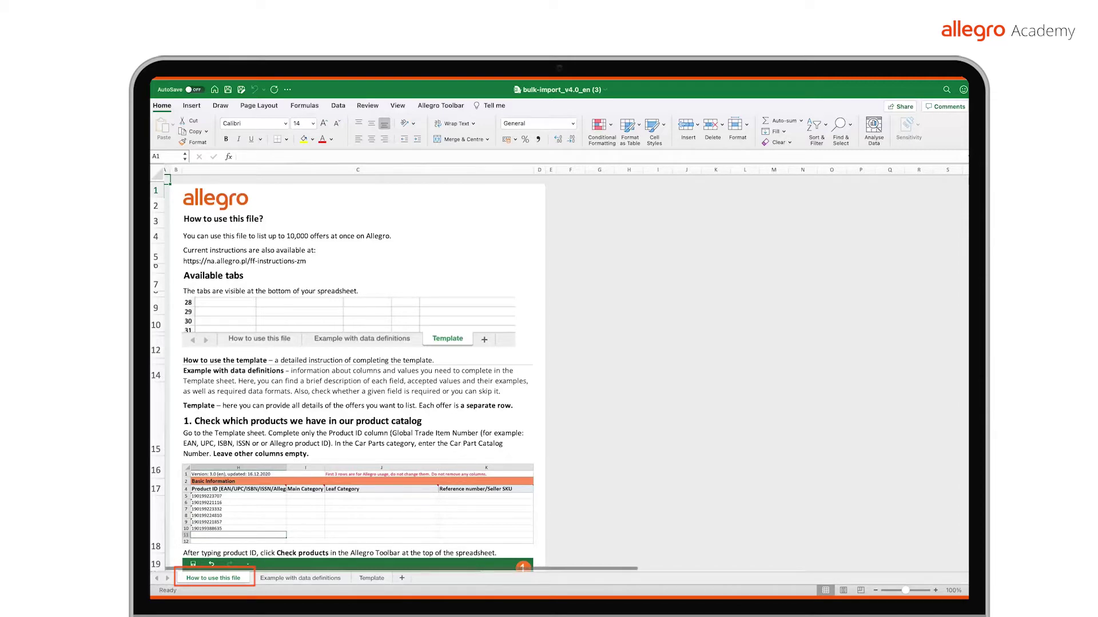
Step: View the 'Example with data definitions' sheet, then switch to the empty Template sheet
left_click(301, 579)
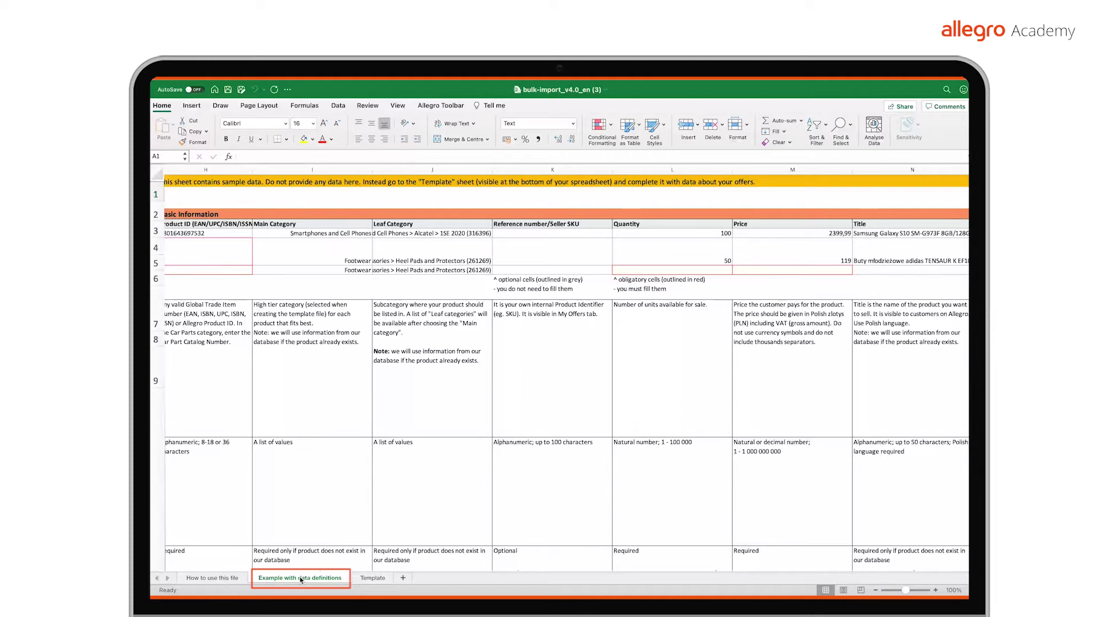
left_click(361, 579)
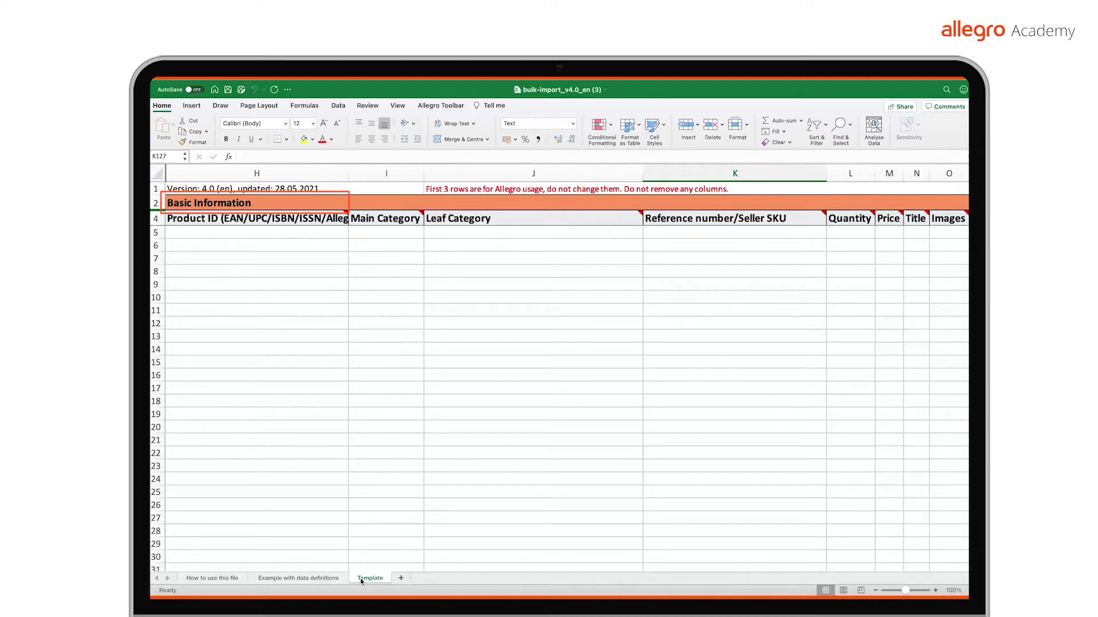
scroll(400, 575, "right", 10)
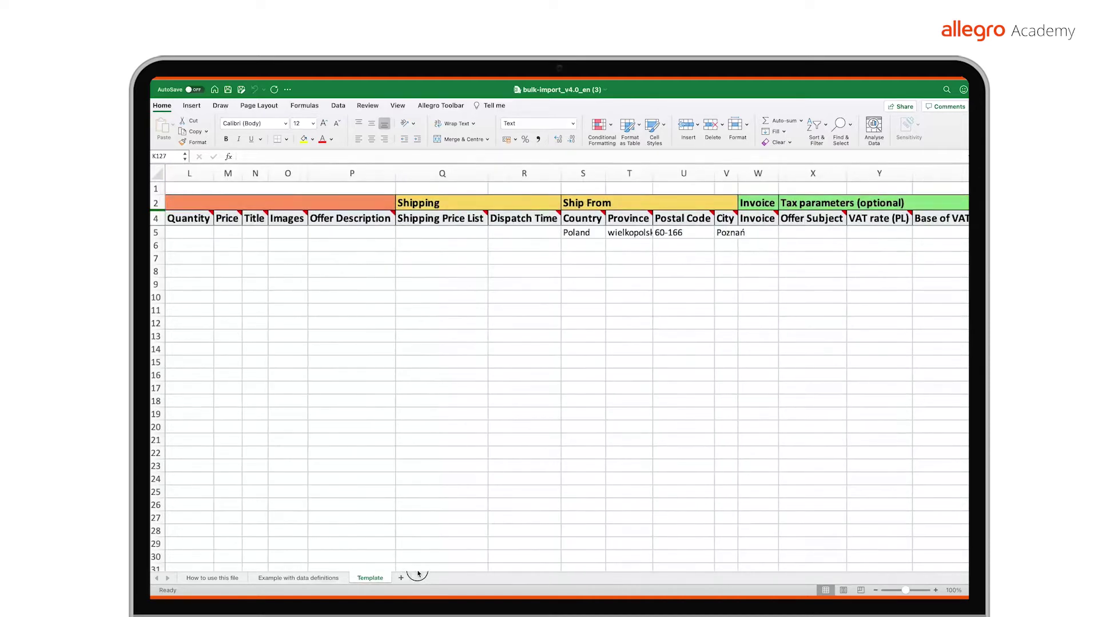
scroll(417, 574, "right", 3)
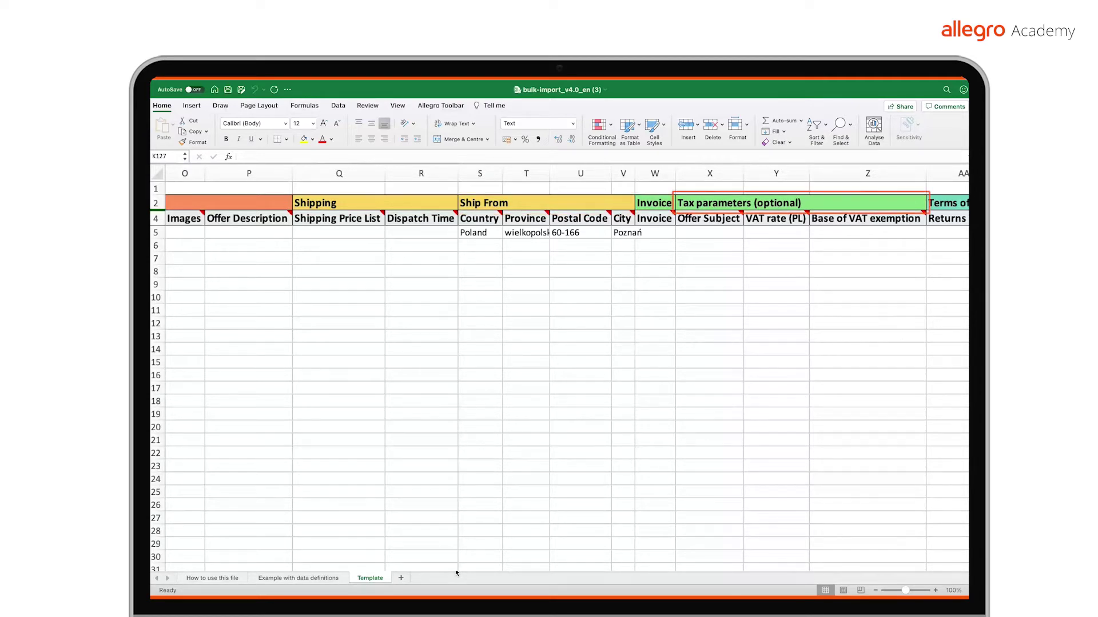
scroll(456, 573, "right", 9)
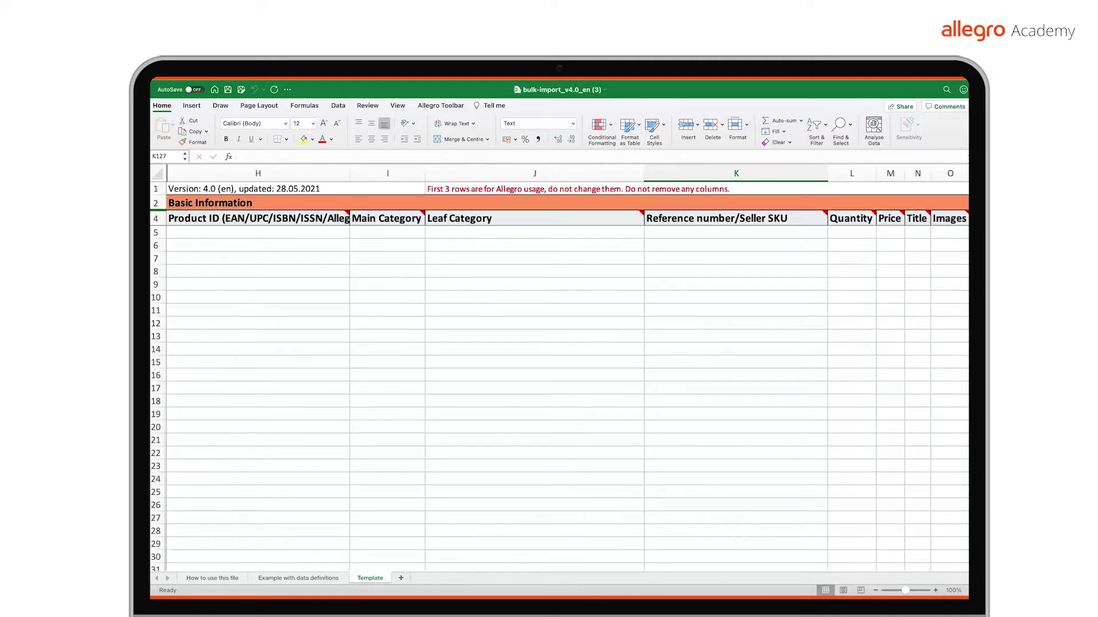
left_click(297, 232)
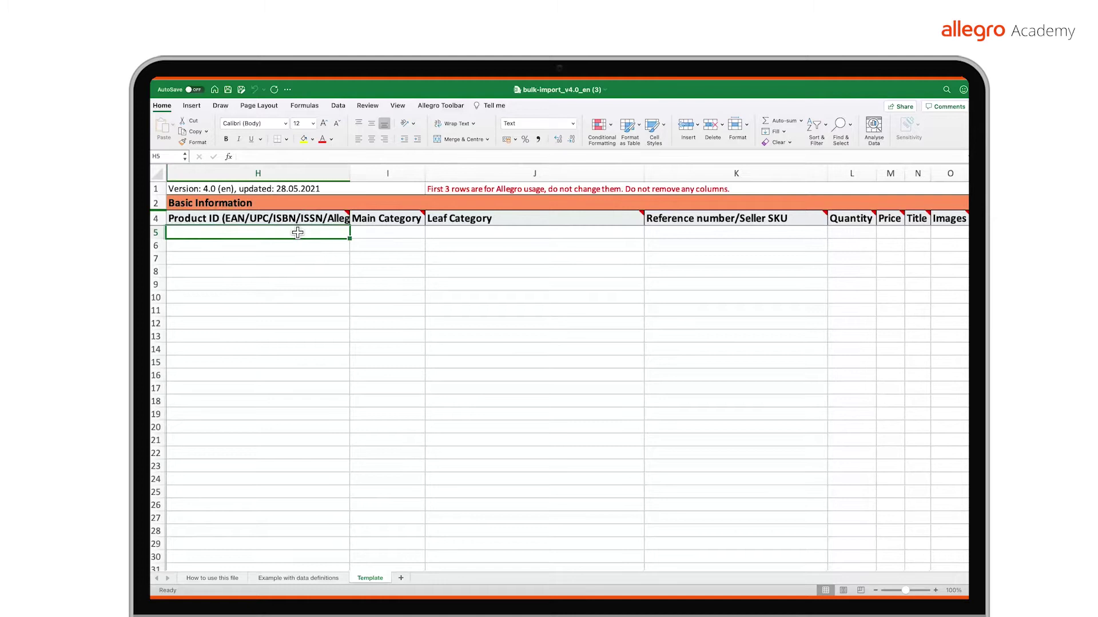
left_click(375, 236)
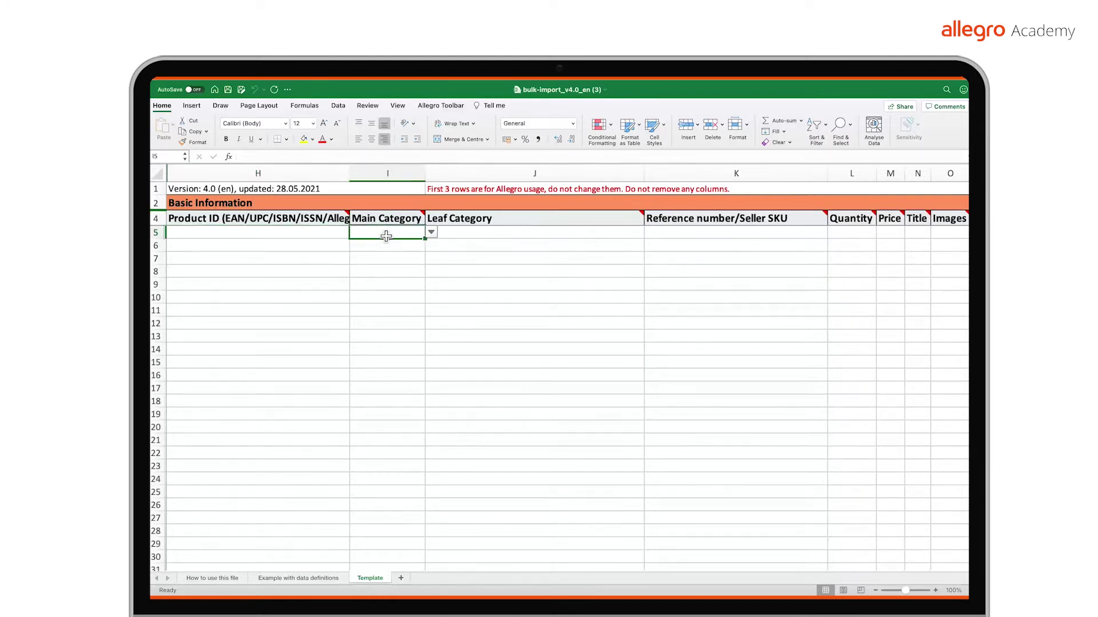
left_click(452, 235)
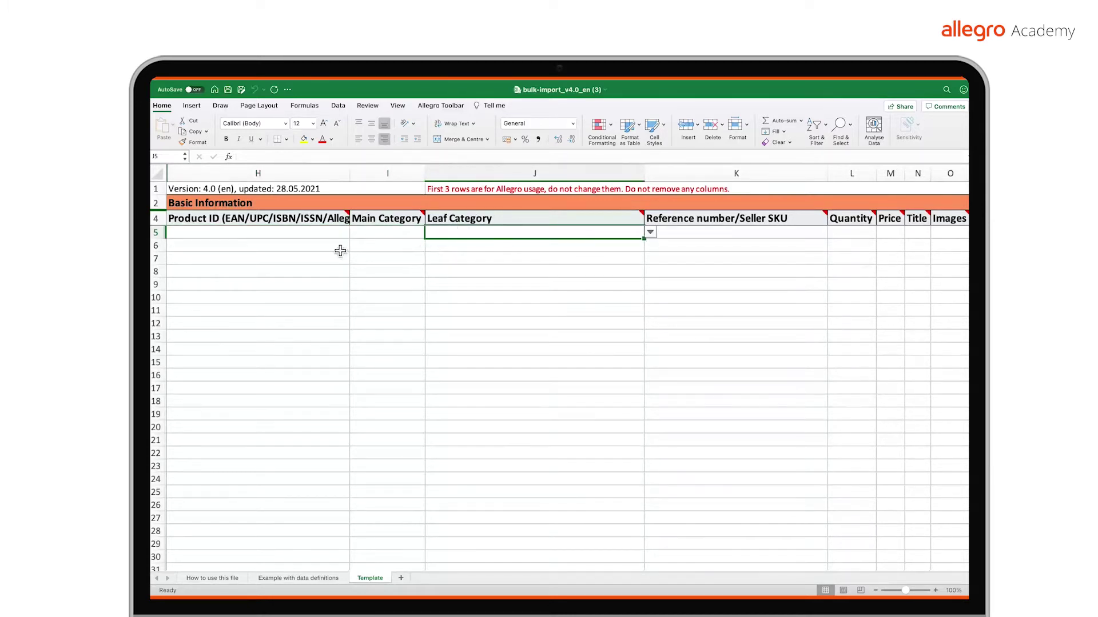
mouse_move(345, 212)
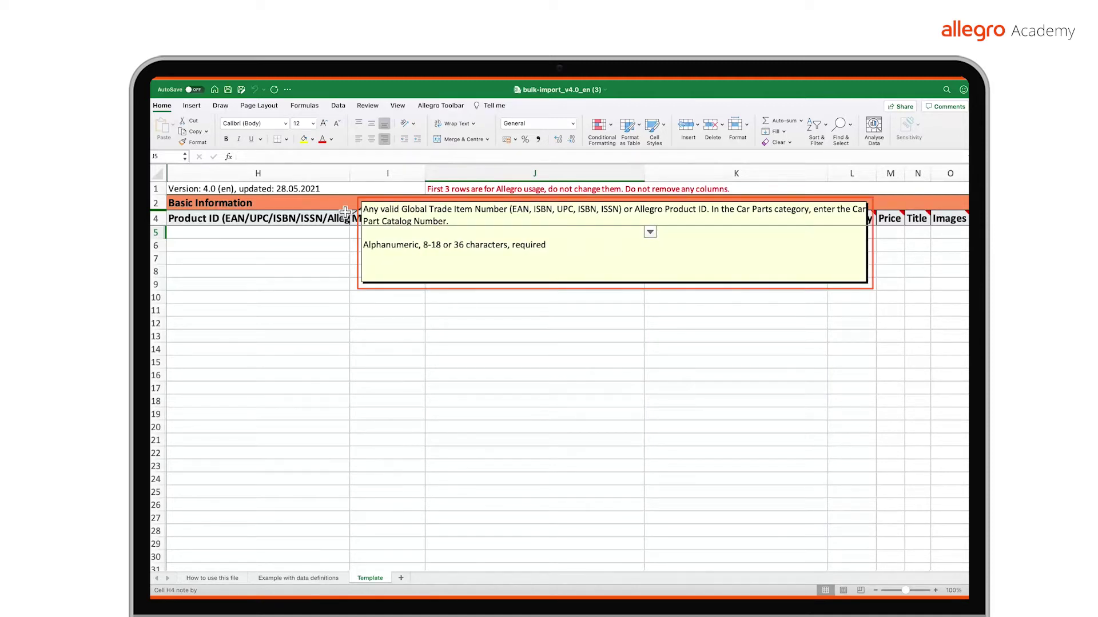
Step: Show section 2 of the 'How to use this file' sheet on completing required Template data
left_click(212, 578)
scroll(358, 372, "down", 15)
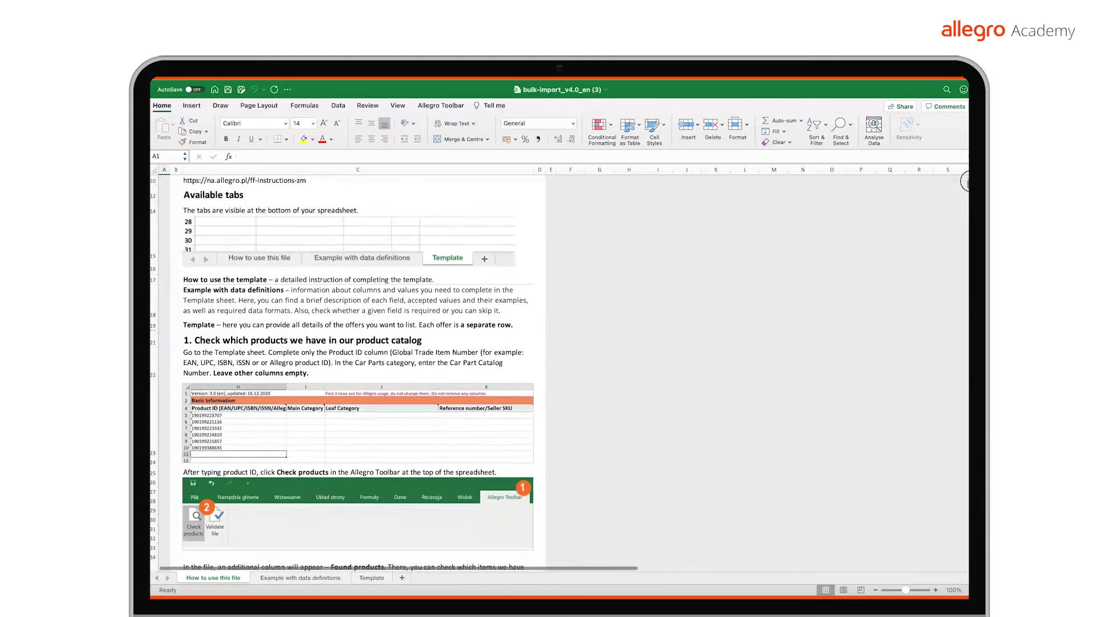
scroll(966, 193, "down", 5)
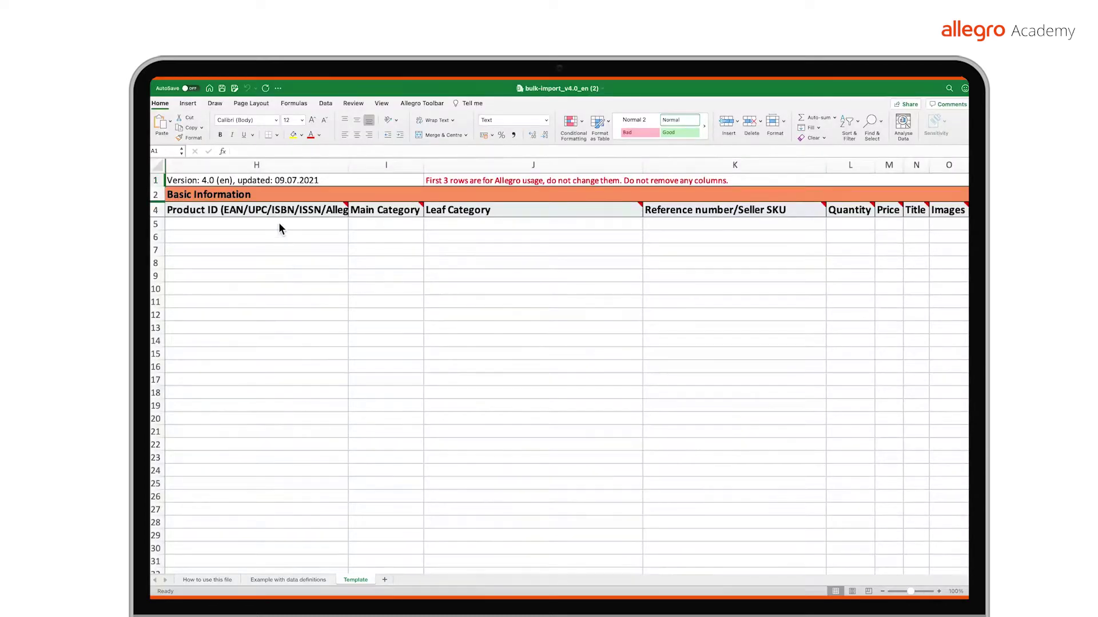
left_click(279, 224)
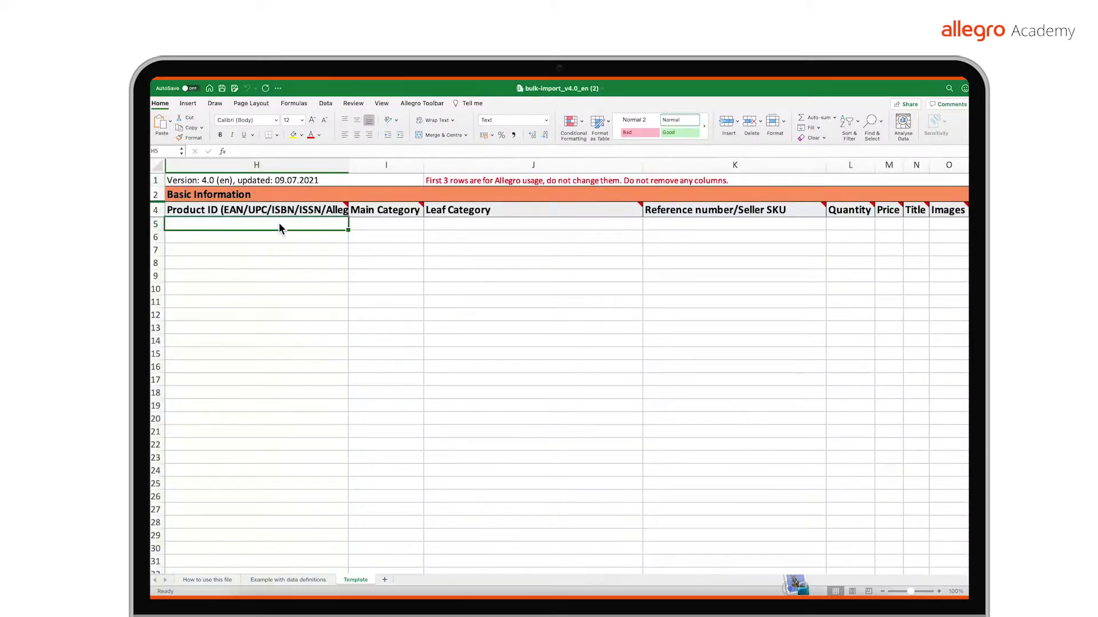
type("5903")
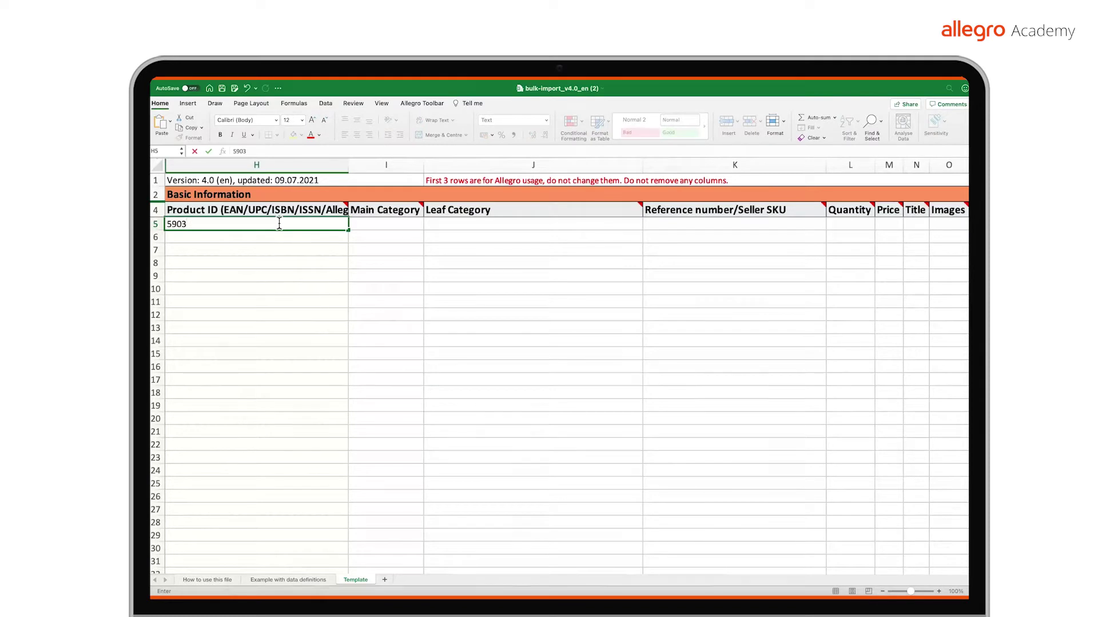
type("769970629")
left_click(276, 239)
type("5")
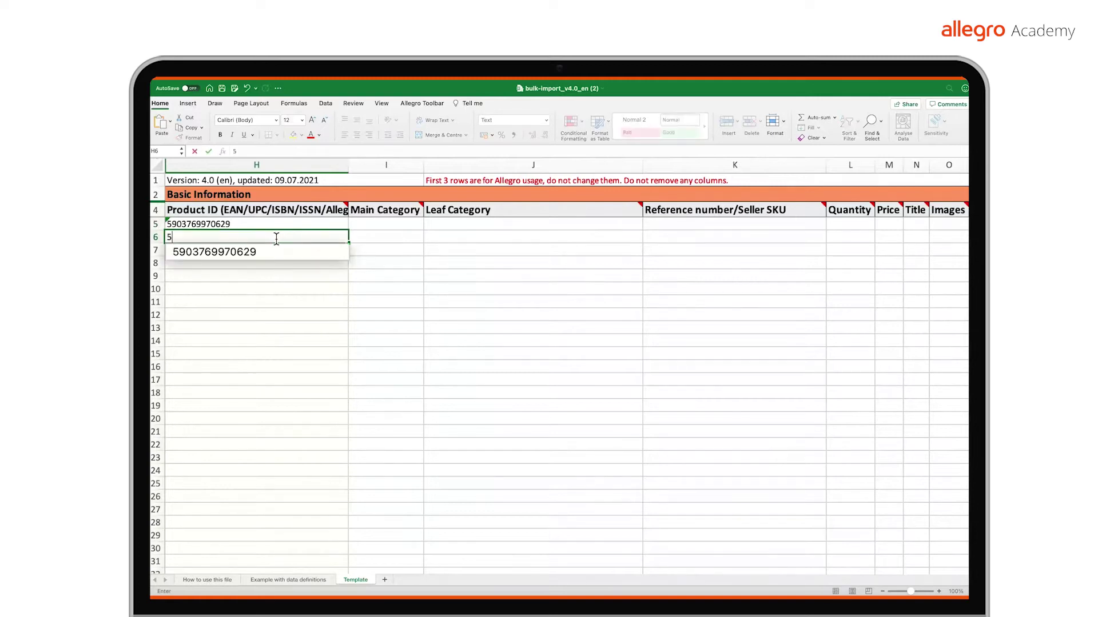
type("70201")
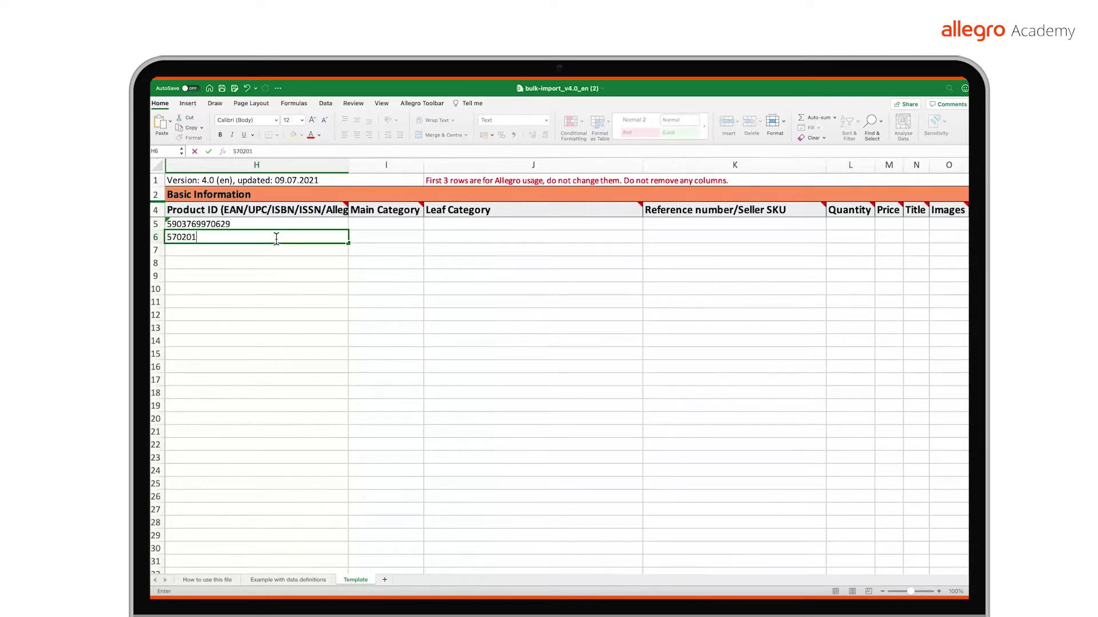
type("6370201")
left_click(272, 250)
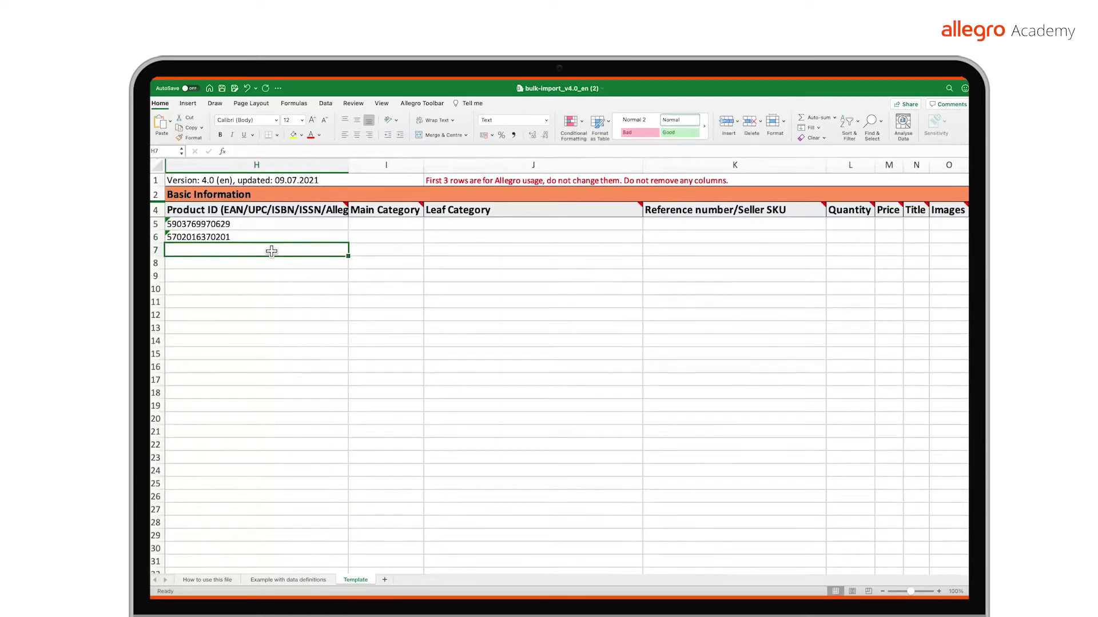
type("9776")
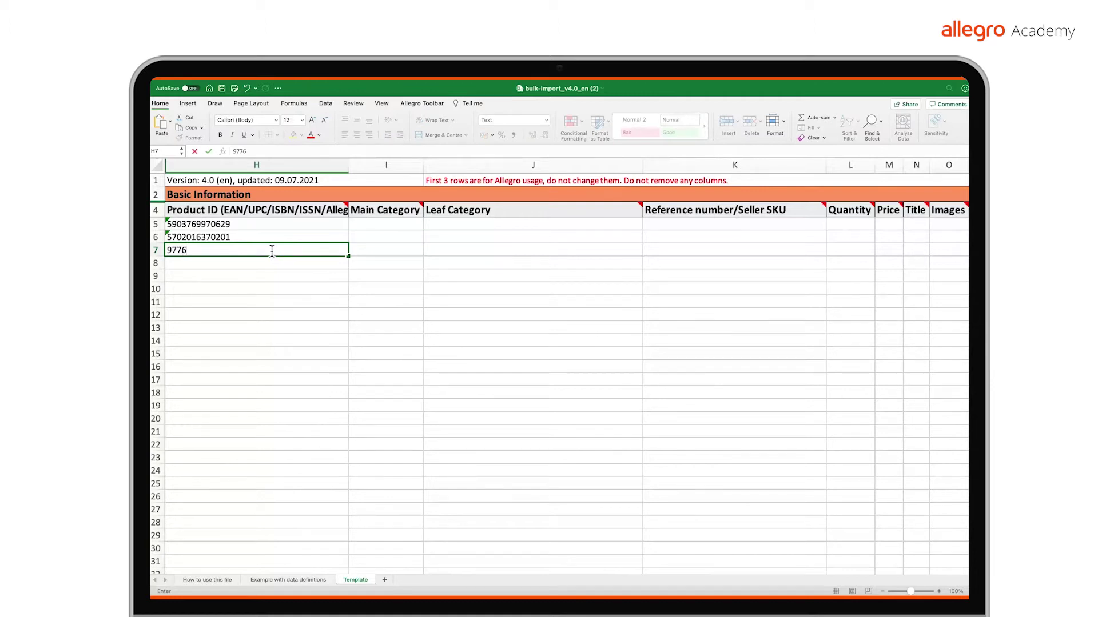
type("486909219")
Step: Run Check products from the Allegro Toolbar: rows 5–6 found, row 7 not found
left_click(386, 276)
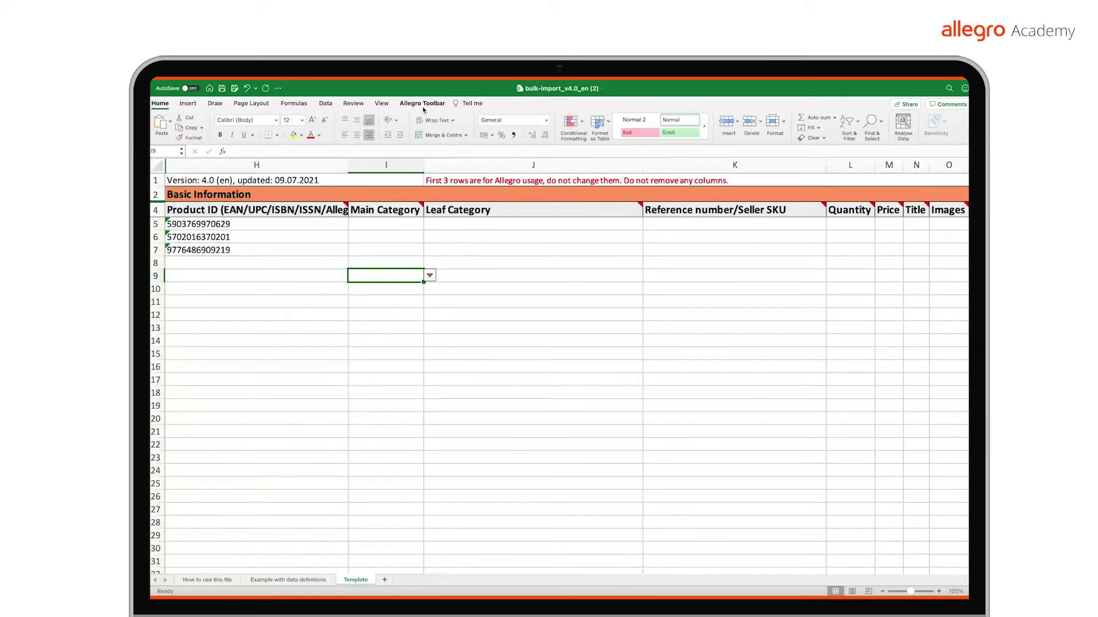
left_click(422, 103)
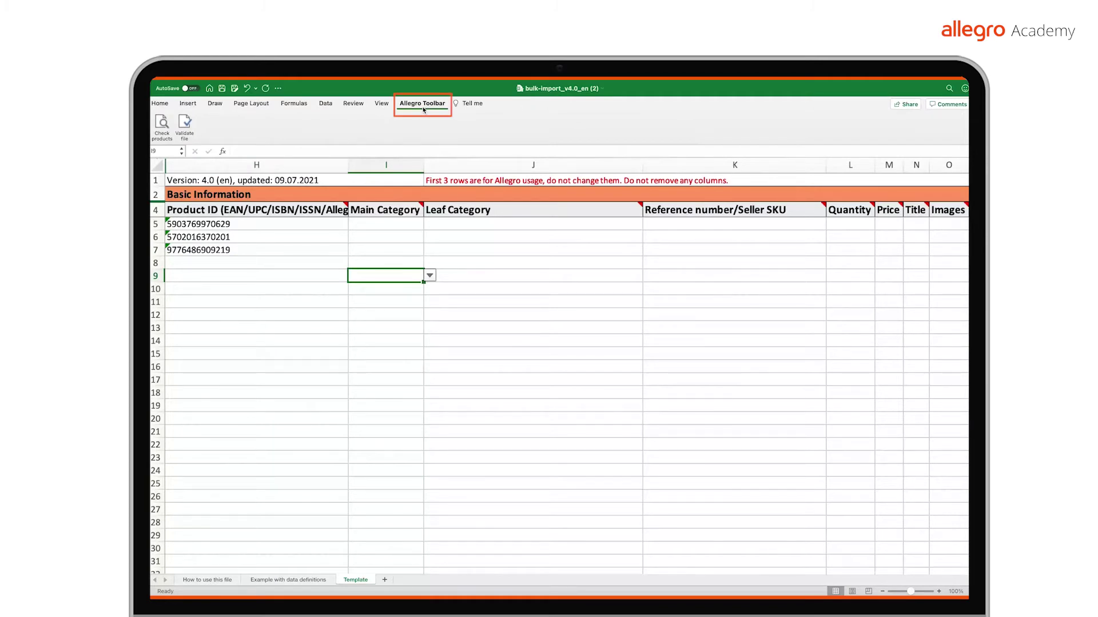
left_click(154, 123)
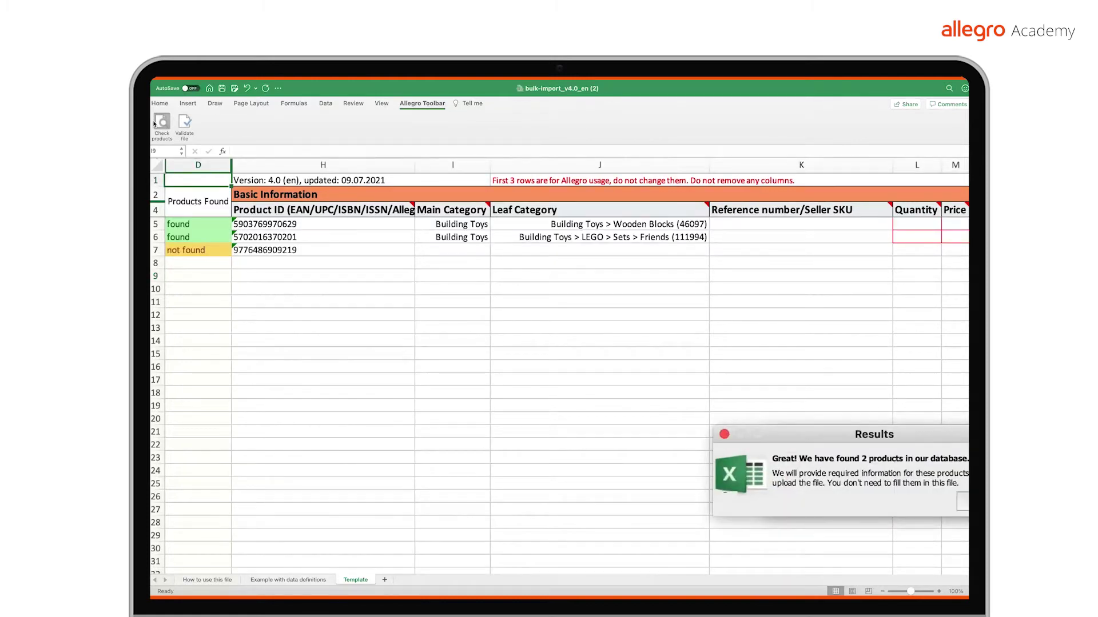
left_click(962, 501)
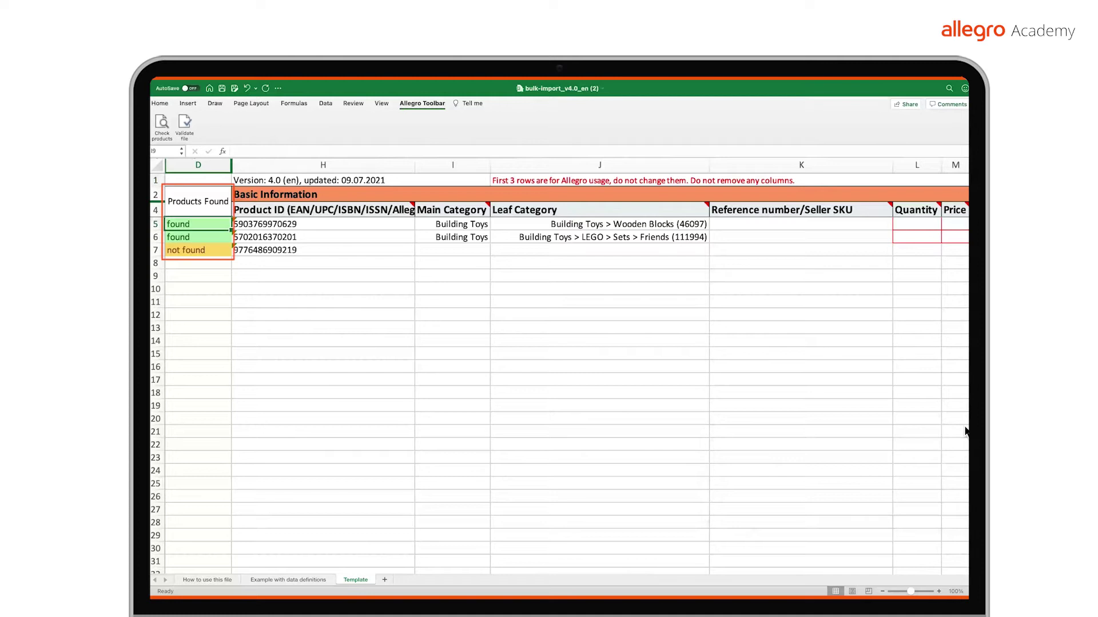
Step: Enter seller SKU KL57462 in K5, quantity 200 in L5 and price 90 in M5
left_click(790, 228)
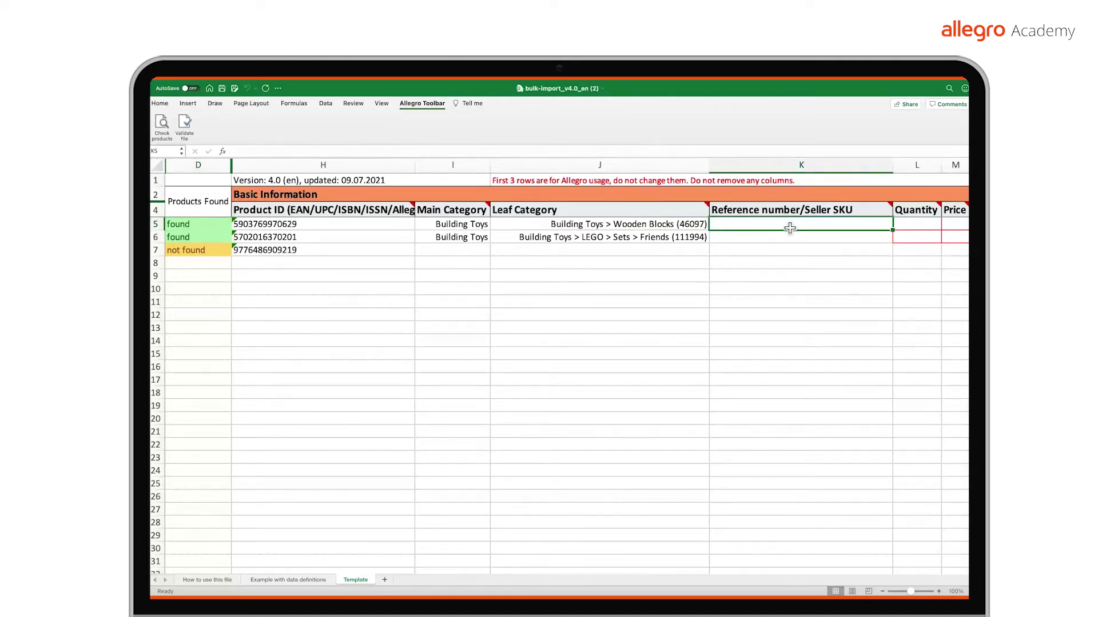
type("KL57462")
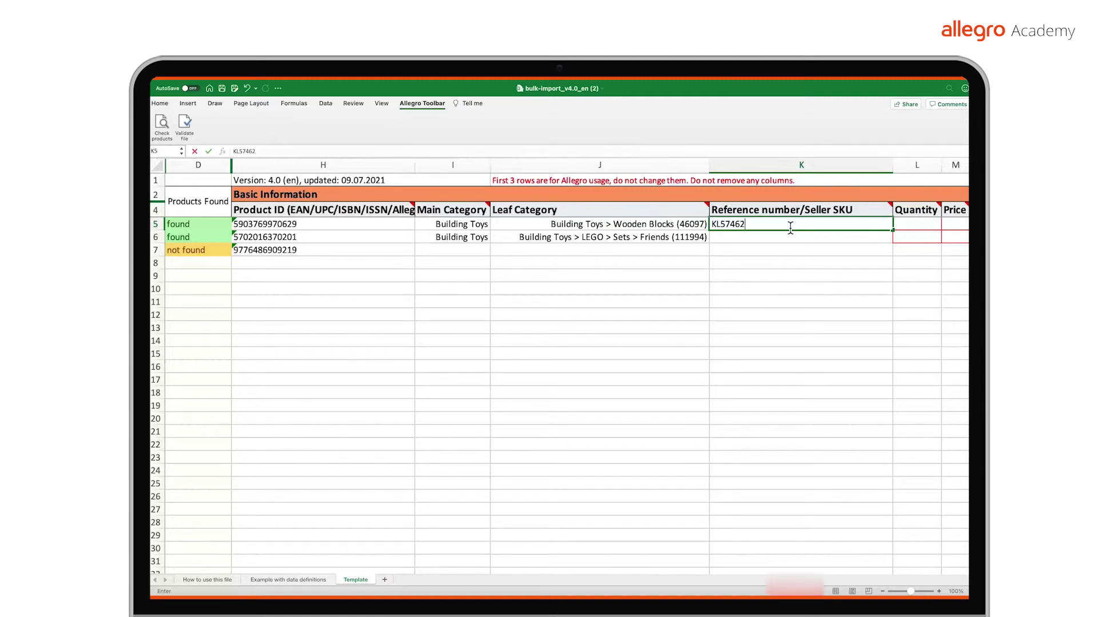
scroll(472, 223, "right", 5)
left_click(473, 223)
scroll(473, 222, "right", 2)
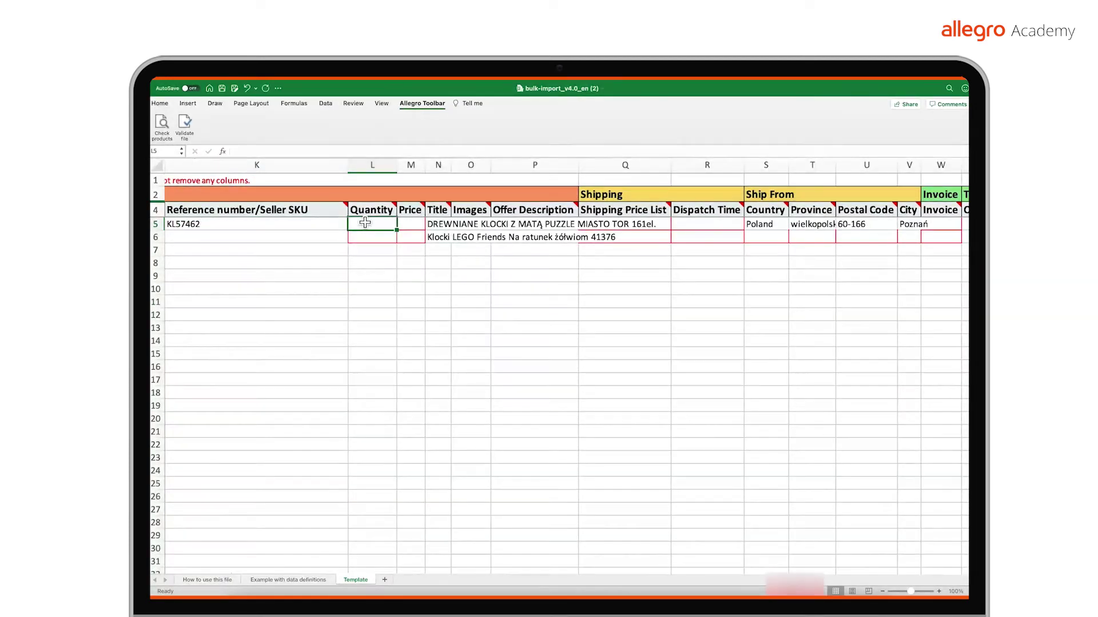
type("200")
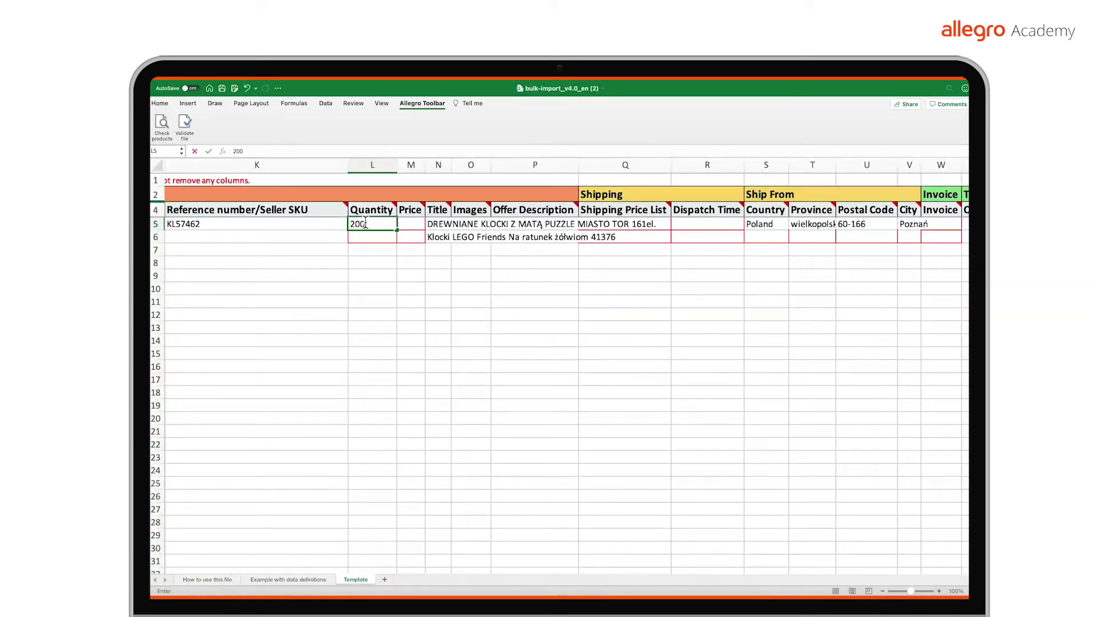
left_click(413, 224)
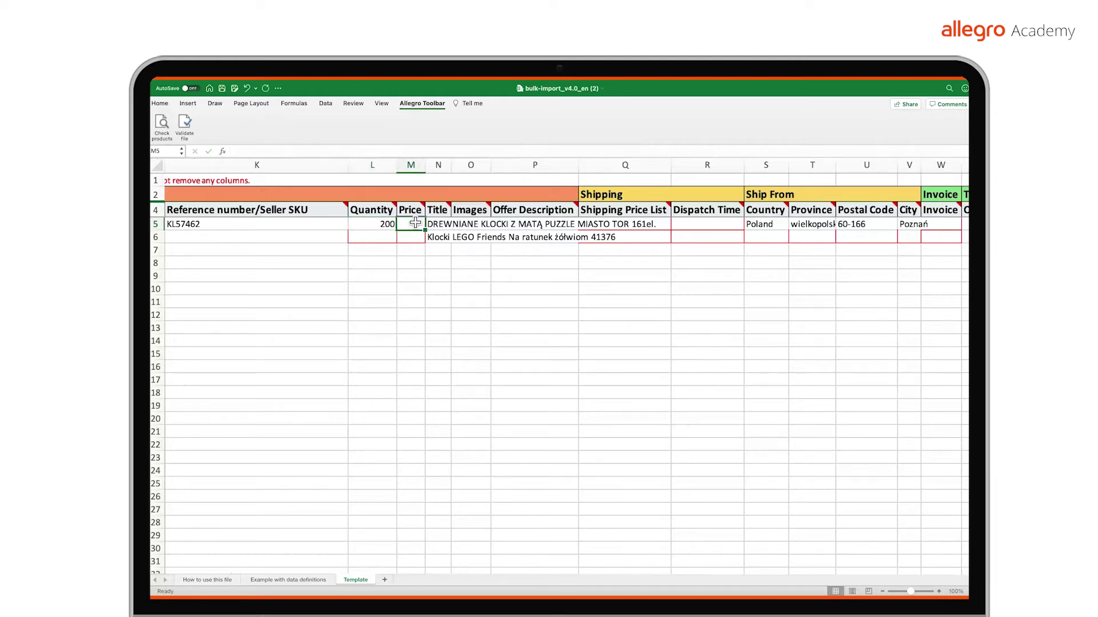
type("90")
Step: Pick cennik1 in the Q5 dropdown and 24h (1 day) in the R5 dropdown
left_click(657, 225)
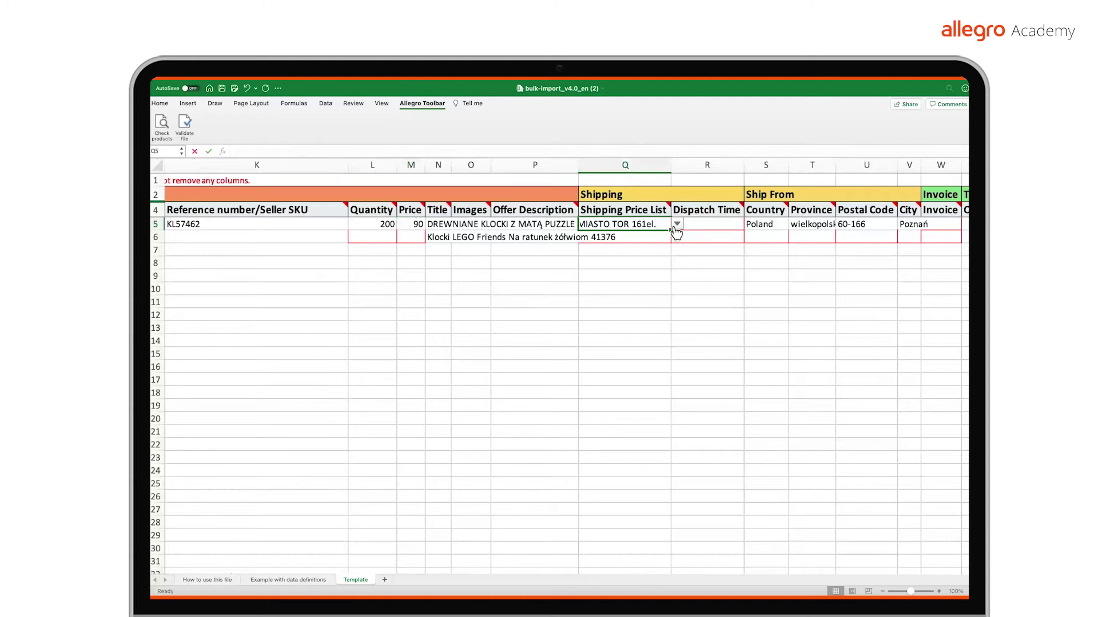
left_click(677, 224)
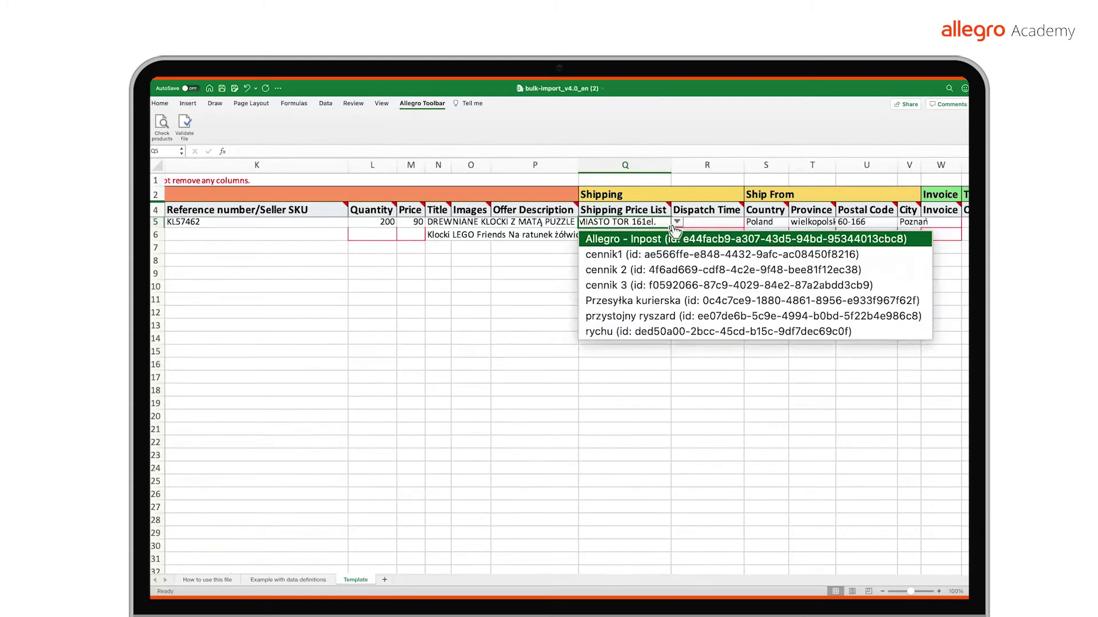
left_click(649, 253)
left_click(708, 224)
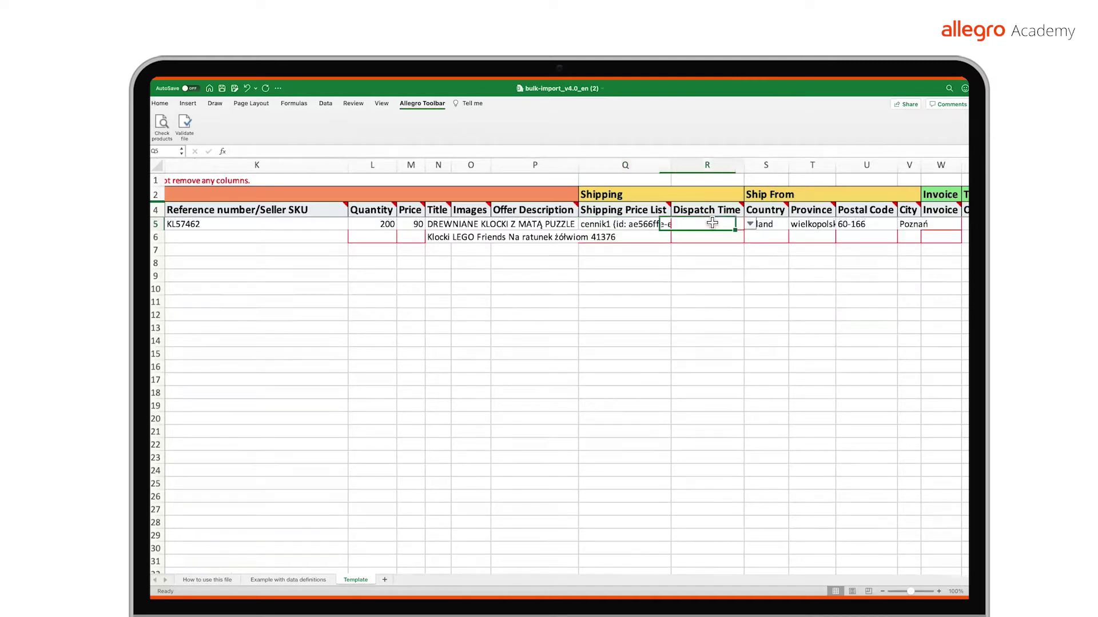
left_click(750, 224)
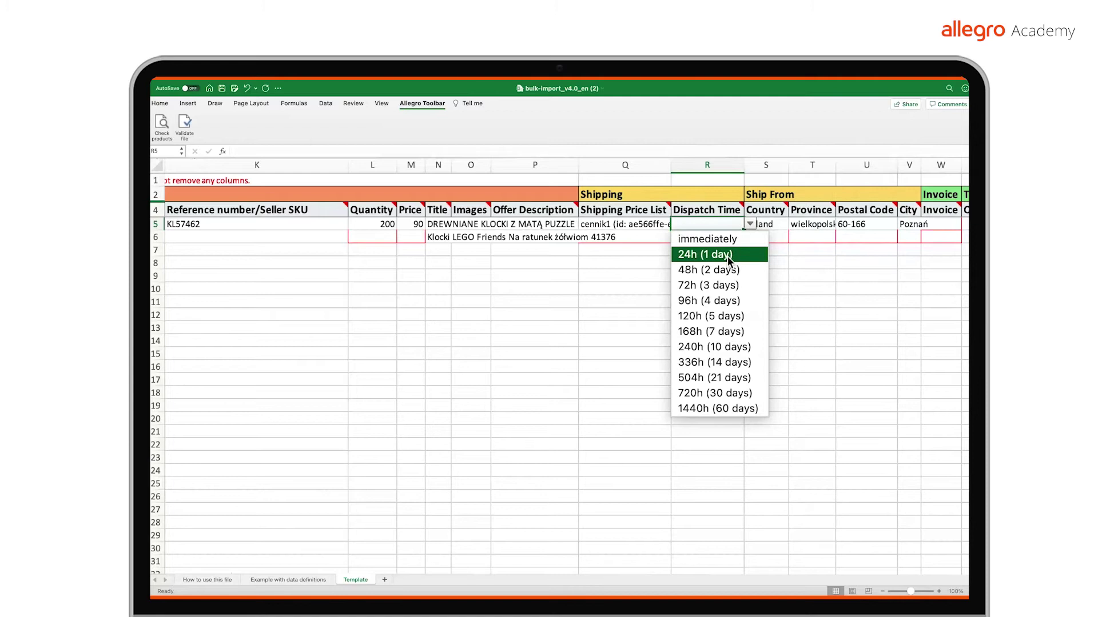
left_click(727, 256)
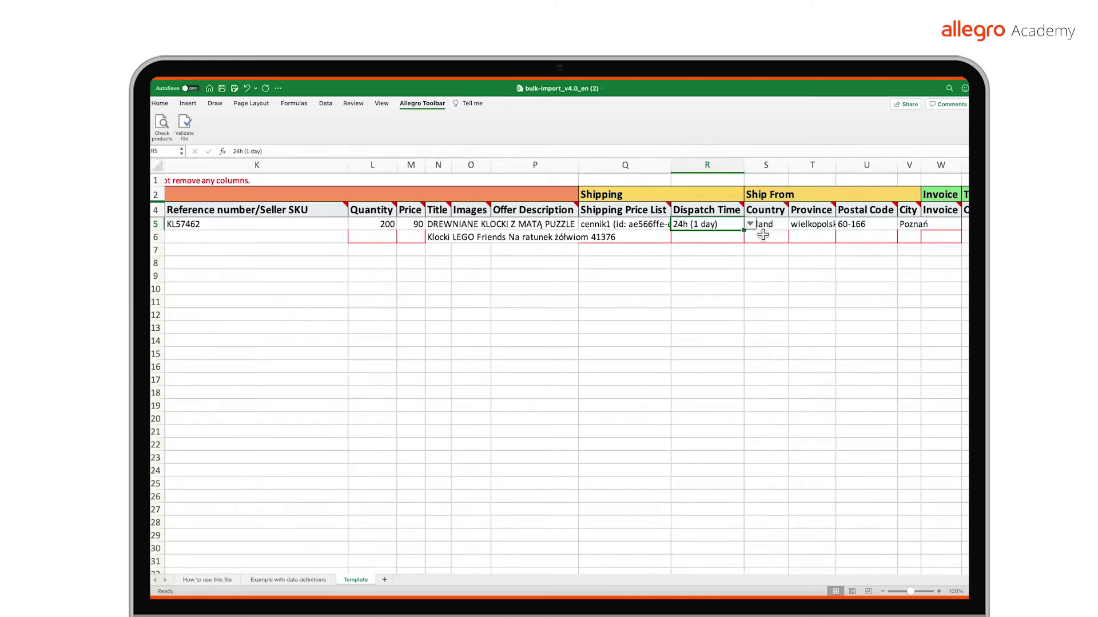
scroll(772, 235, "right", 5)
scroll(771, 234, "right", 3)
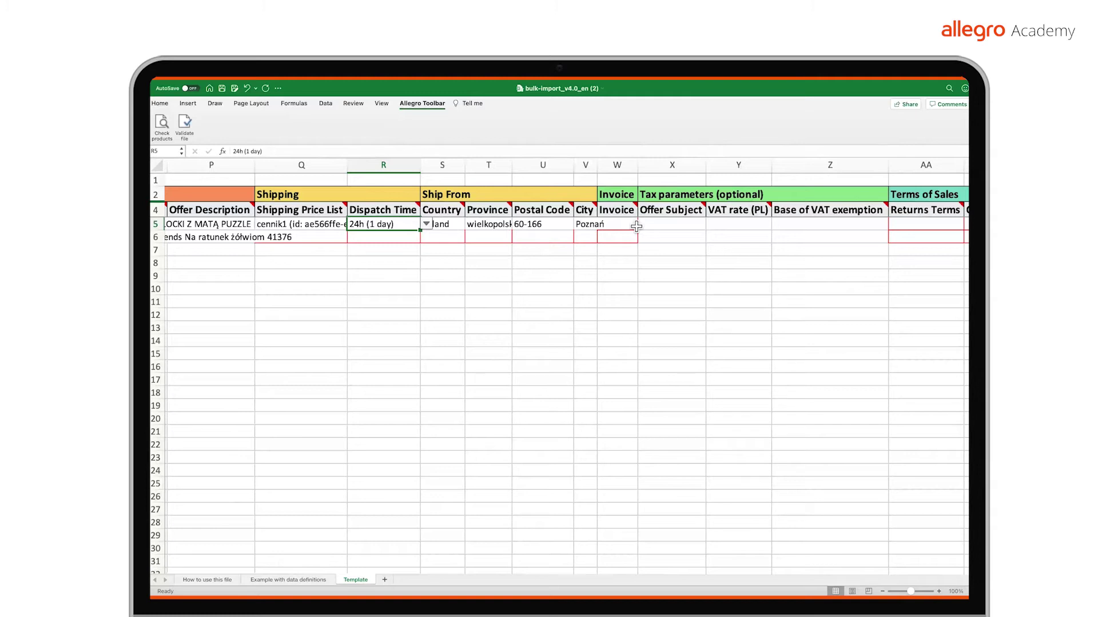
Step: Set row 5's invoice to invoice with VAT and its returns terms to warunek 1
left_click(635, 226)
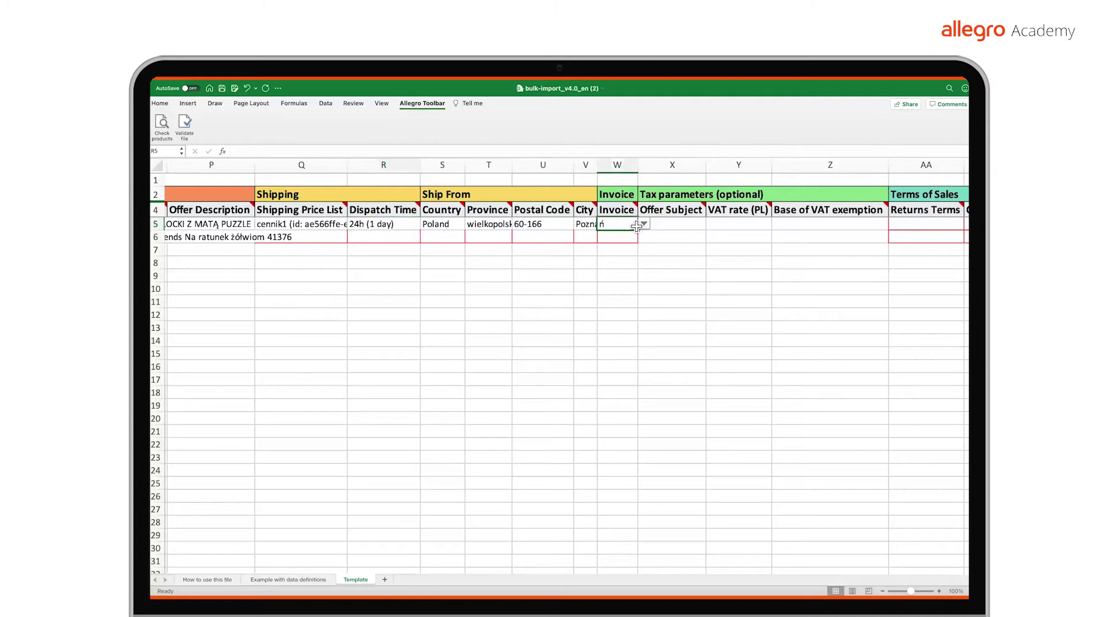
left_click(644, 224)
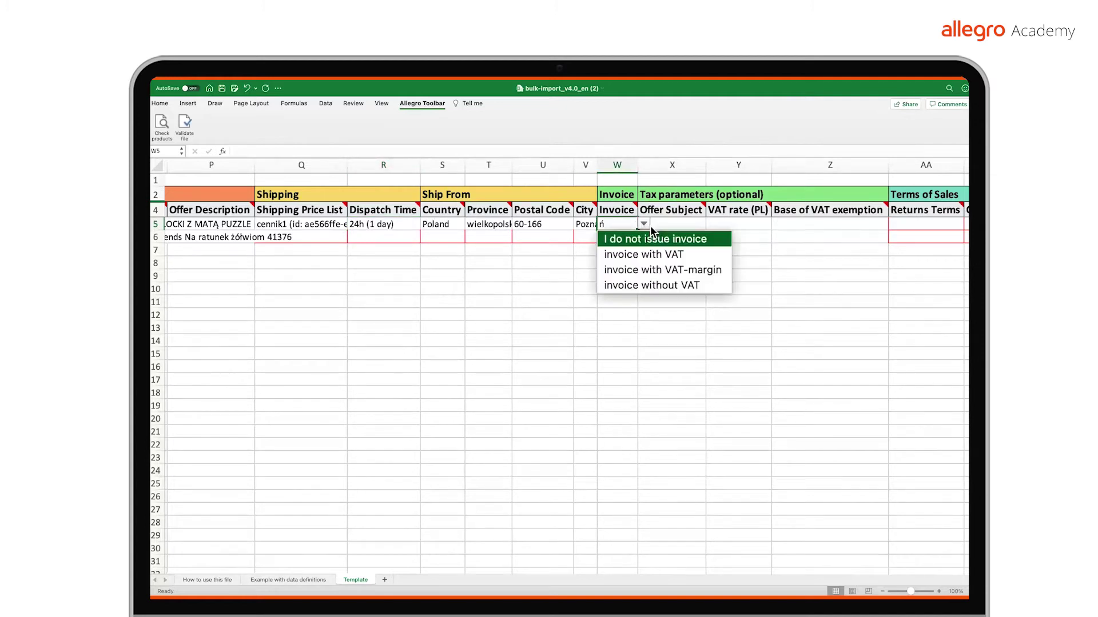
left_click(667, 253)
scroll(743, 259, "right", 5)
scroll(780, 260, "right", 1)
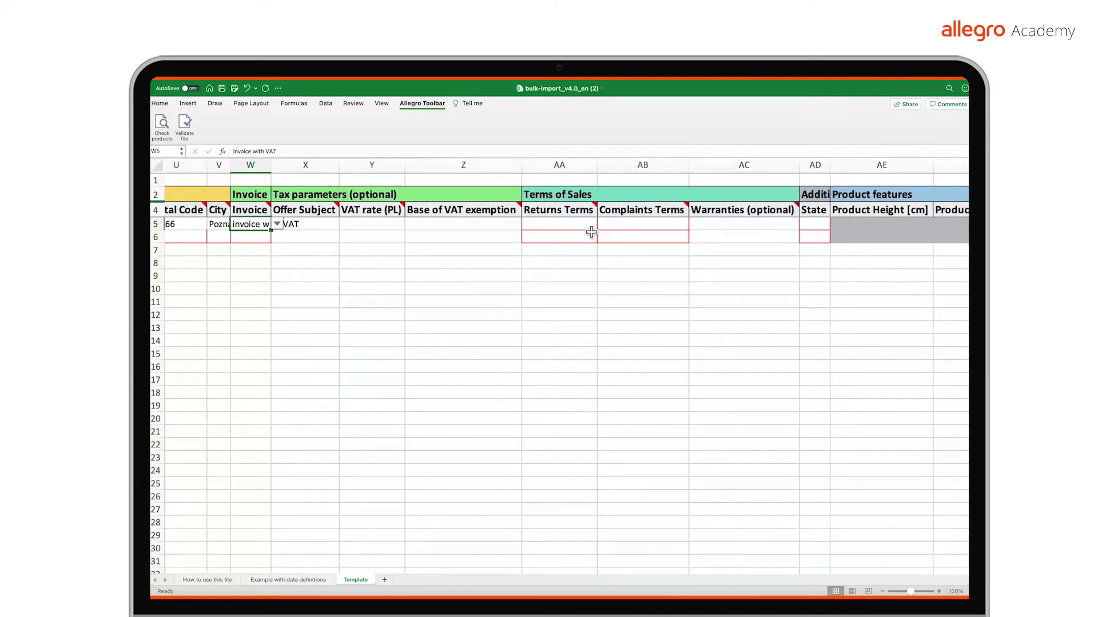
left_click(590, 224)
left_click(604, 224)
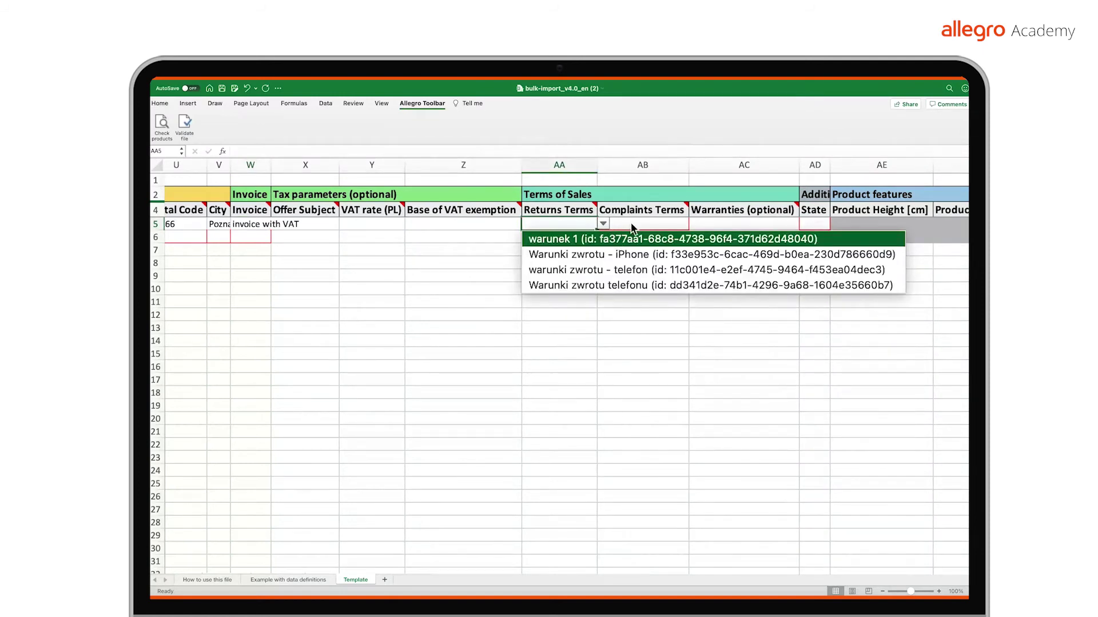
left_click(633, 239)
Step: Set row 5's complaints terms to reklamacja 1 and its state to New
left_click(655, 223)
left_click(694, 224)
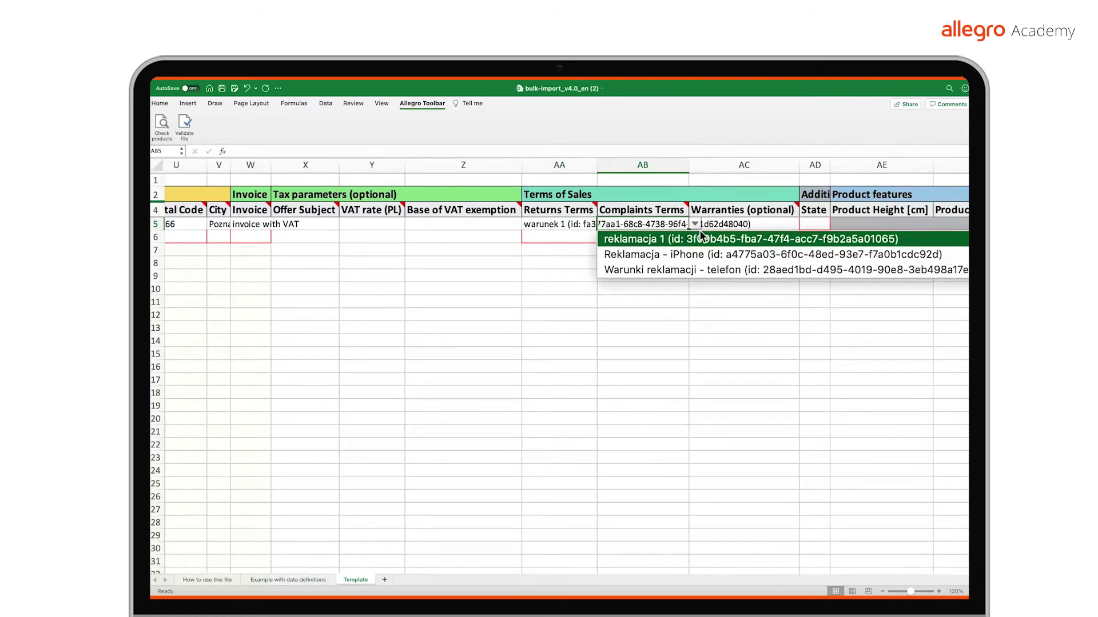
left_click(703, 239)
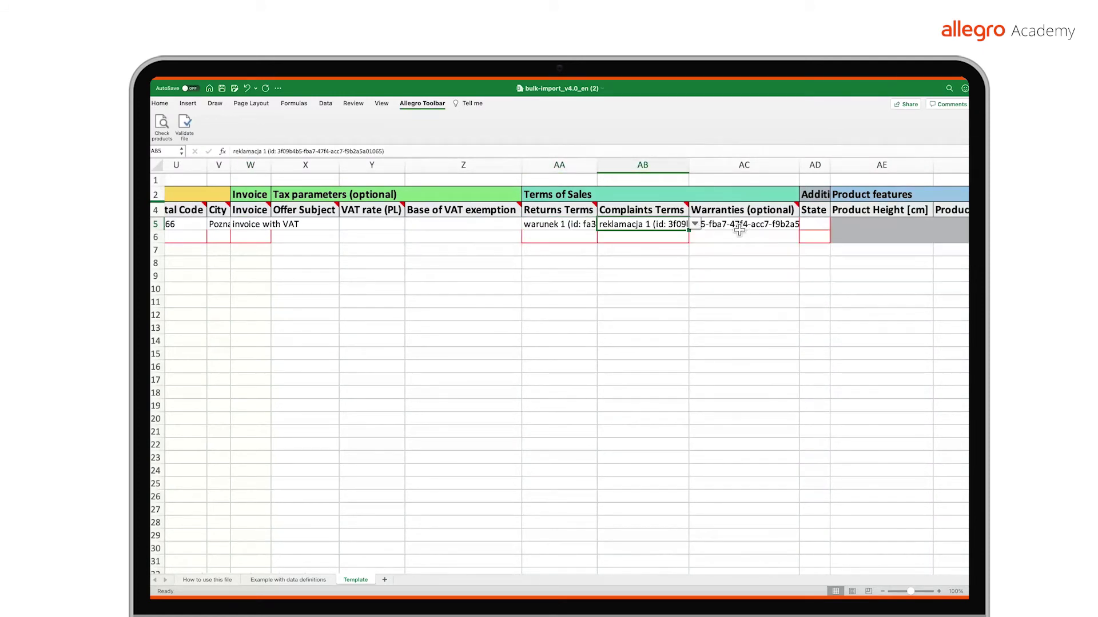
left_click(825, 229)
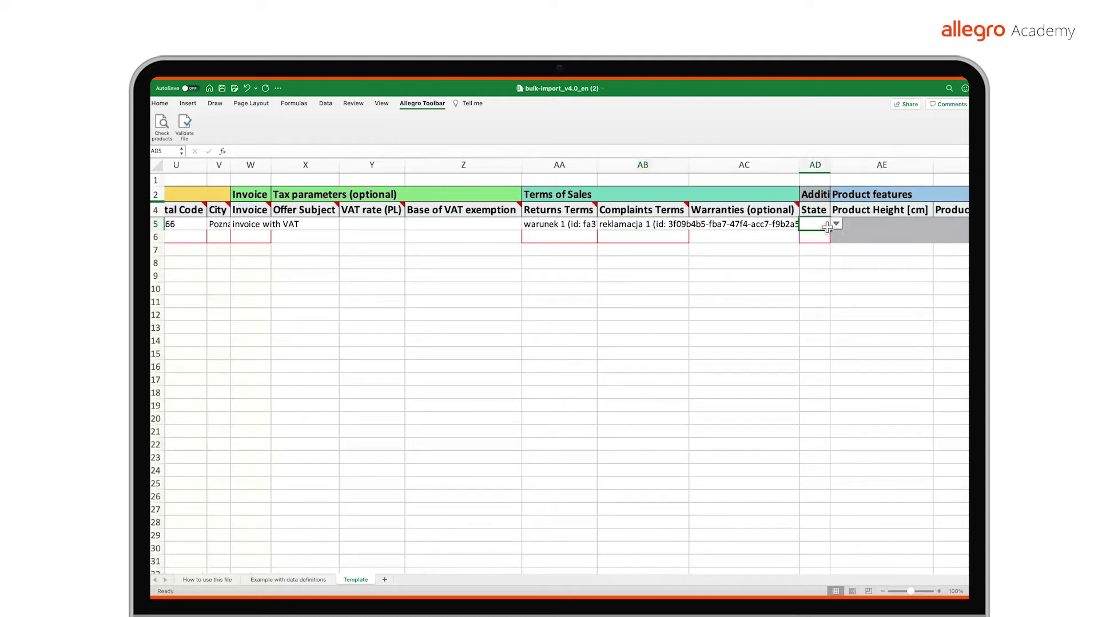
left_click(835, 224)
left_click(826, 240)
scroll(469, 324, "left", 10)
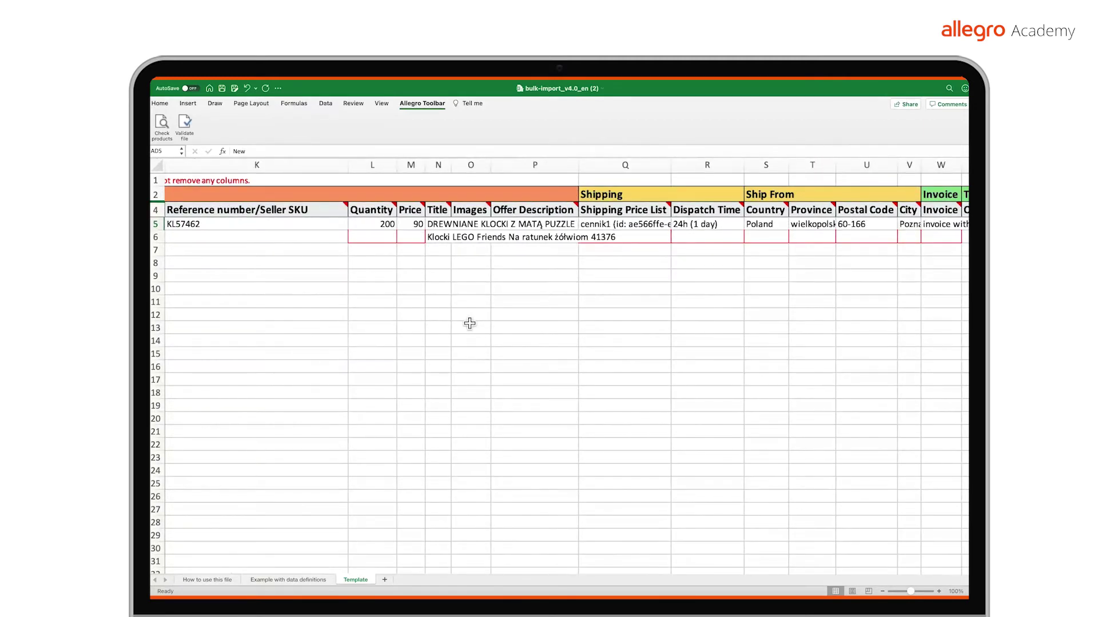
Step: Enter seller SKU KL369042, quantity 250 and price 120 for row 6
left_click(242, 237)
type("KL")
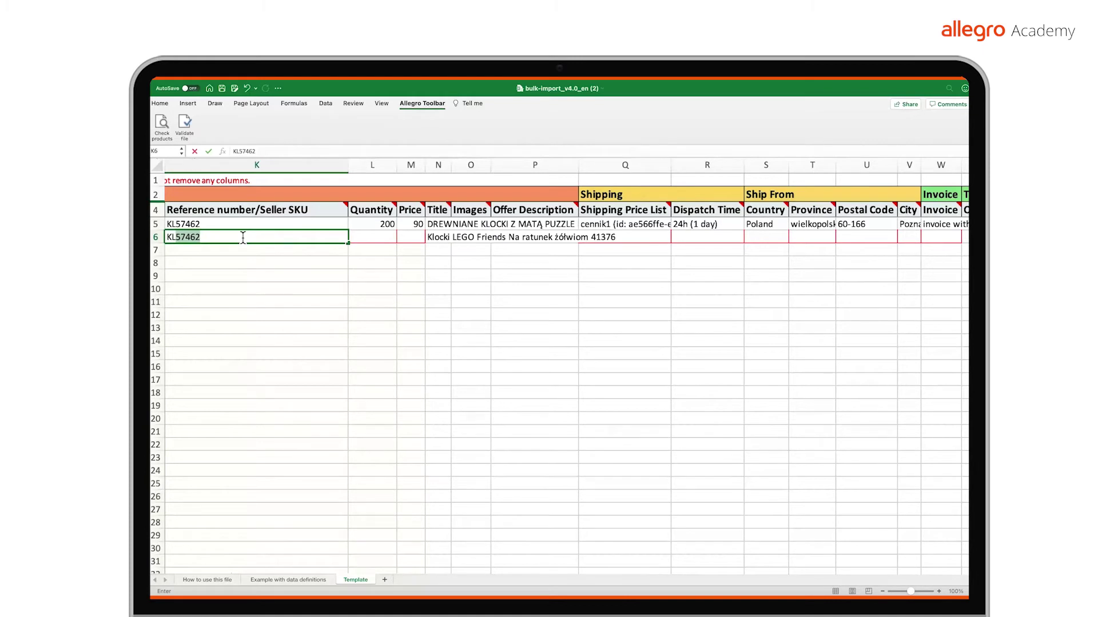
type("369042")
left_click(362, 237)
type("250")
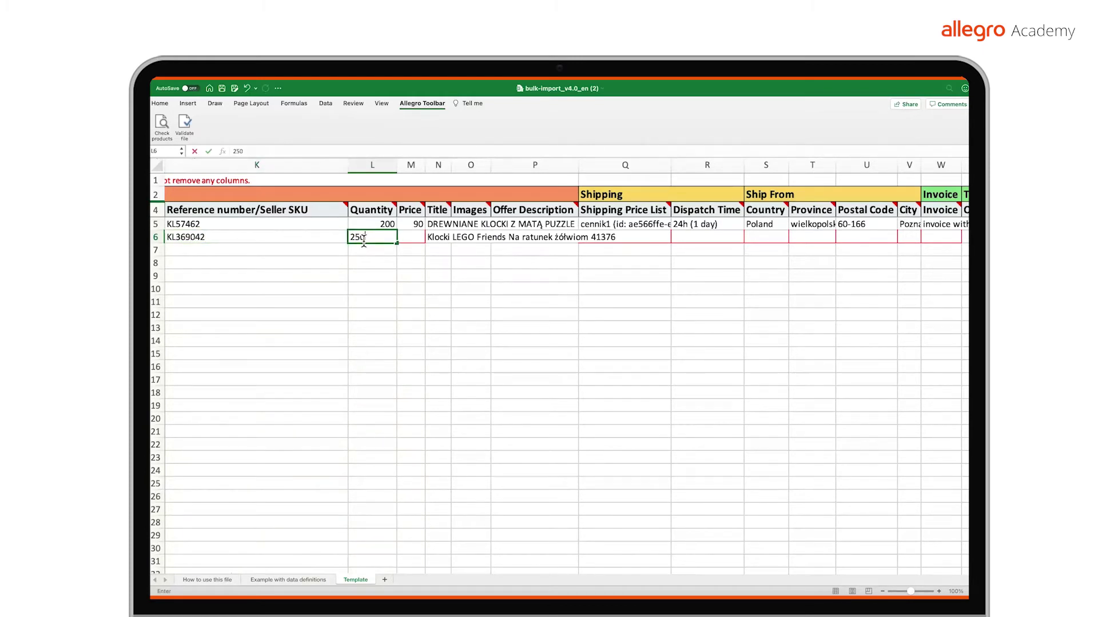
left_click(411, 236)
type("120")
Step: Give row 6 shipping price list cennik1 and dispatch time 48h (2 days)
left_click(657, 237)
left_click(677, 233)
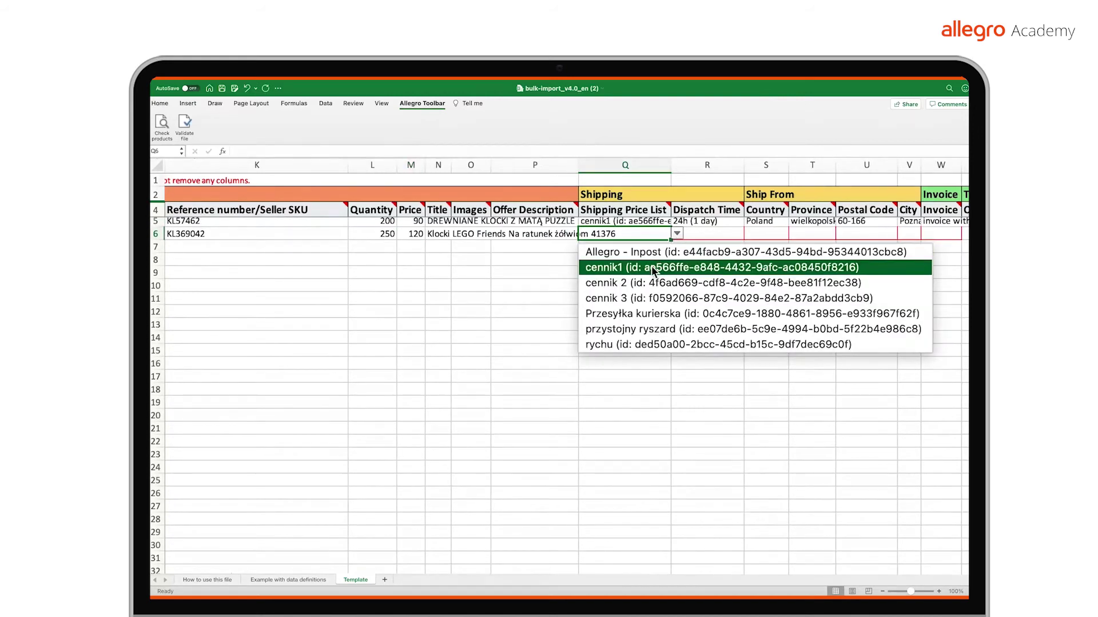
left_click(653, 270)
left_click(707, 234)
left_click(749, 234)
left_click(721, 283)
Step: Set row 6's location to Poland, wielkopolskie, postal code 60-166, city Poznań
left_click(772, 234)
type("Poland")
key("Return")
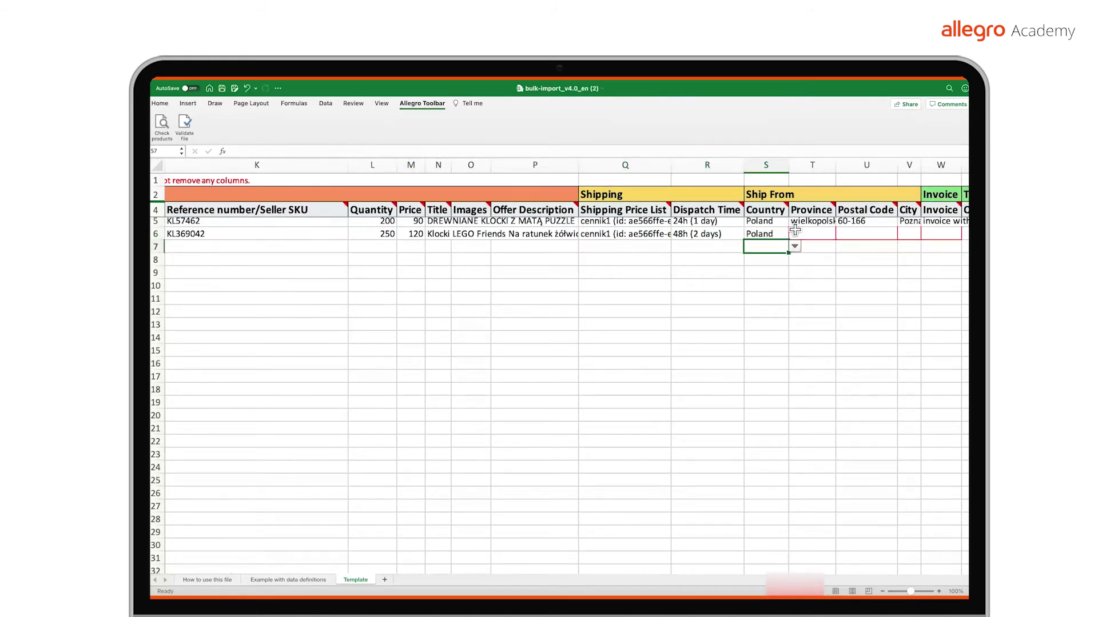
left_click(795, 234)
scroll(795, 233, "right", 2)
type("w")
key("Return")
left_click(787, 234)
type("6")
key("Return")
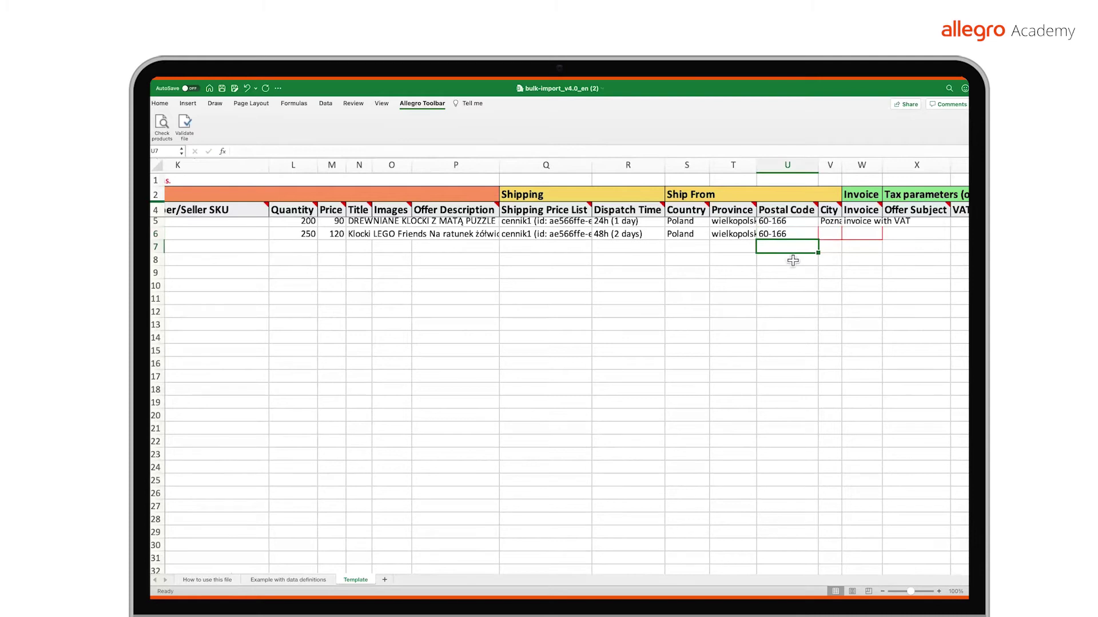
left_click(829, 234)
type("Poznań")
Step: Set row 6's invoice to invoice with VAT and its returns terms to warunek 1
left_click(873, 235)
left_click(887, 234)
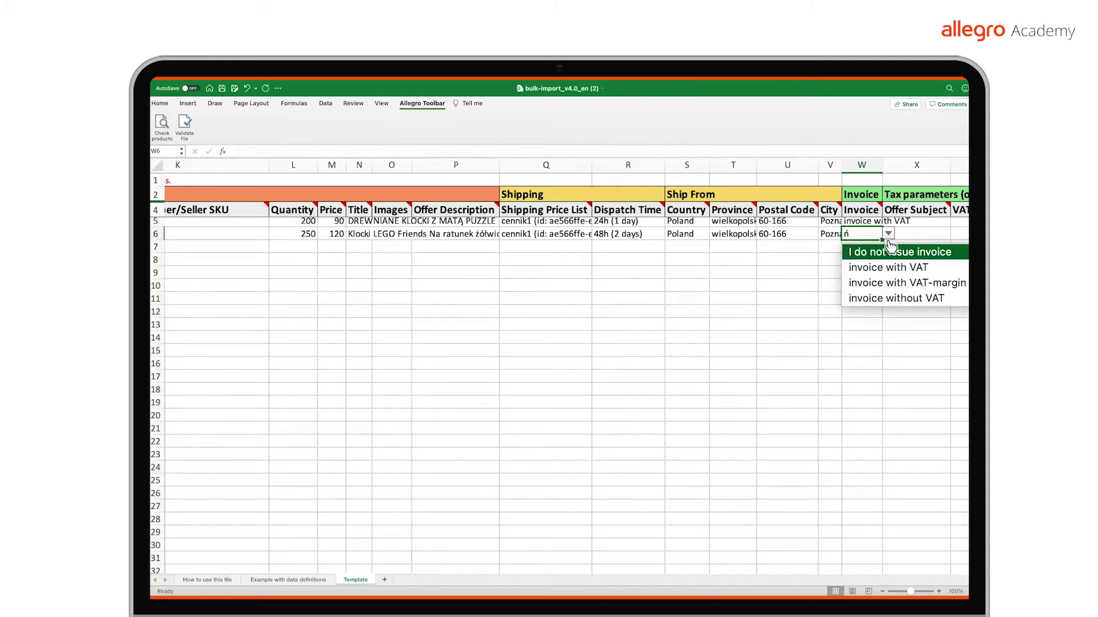
left_click(888, 266)
scroll(890, 263, "right", 10)
left_click(735, 234)
left_click(775, 233)
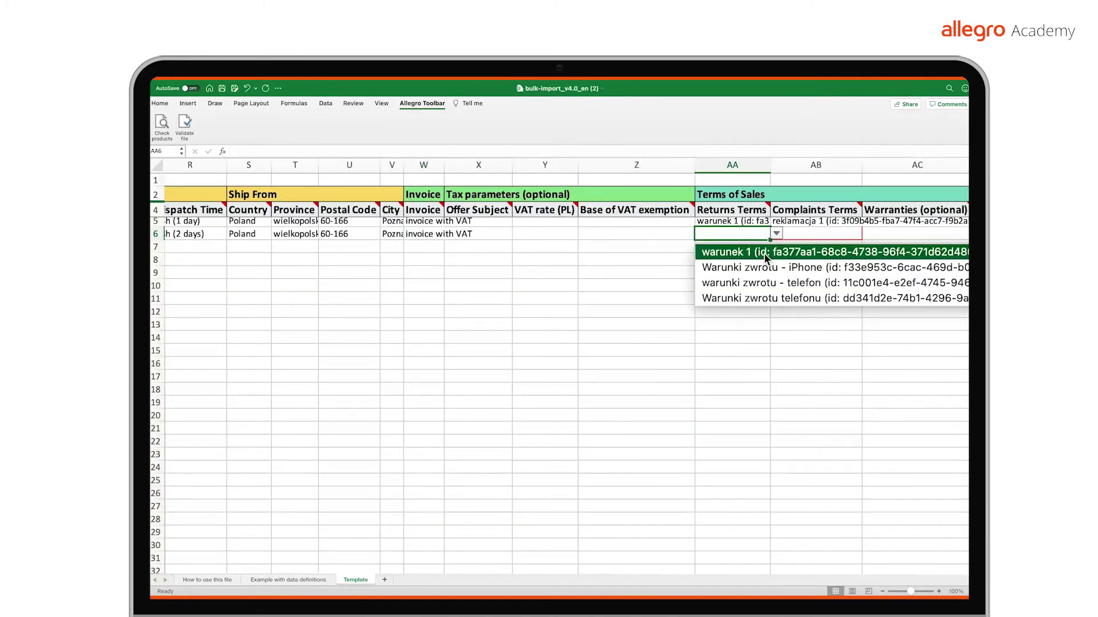
left_click(764, 253)
Step: Set row 6's complaints terms to reklamacja 1 and its state to New
left_click(815, 234)
left_click(867, 233)
left_click(849, 253)
scroll(779, 252, "right", 3)
left_click(780, 233)
left_click(799, 234)
left_click(789, 252)
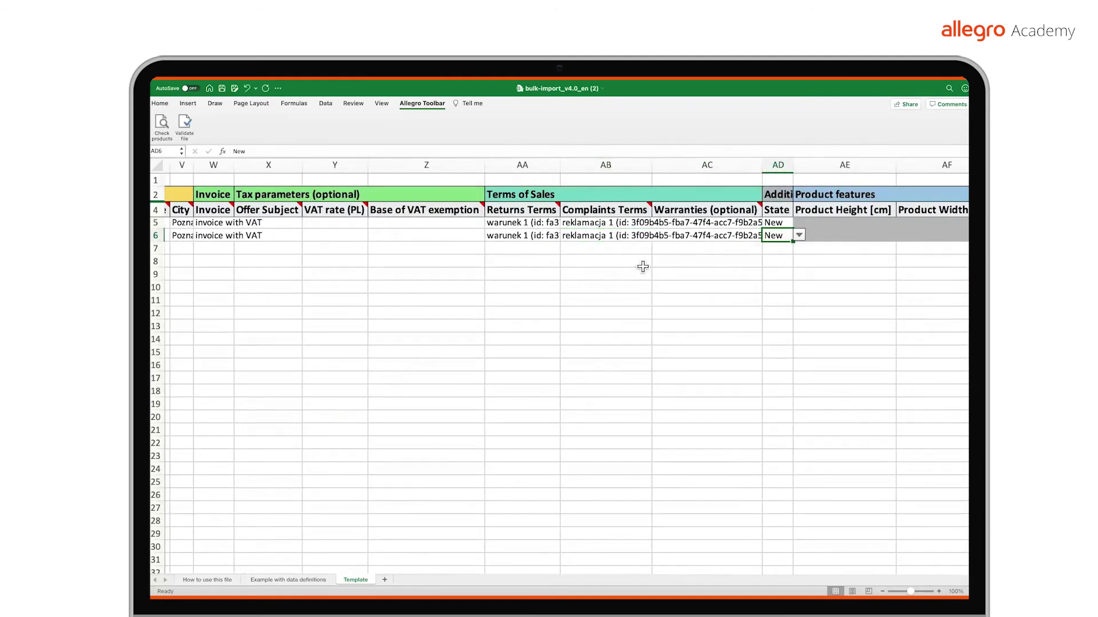
scroll(278, 316, "left", 10)
scroll(278, 316, "left", 6)
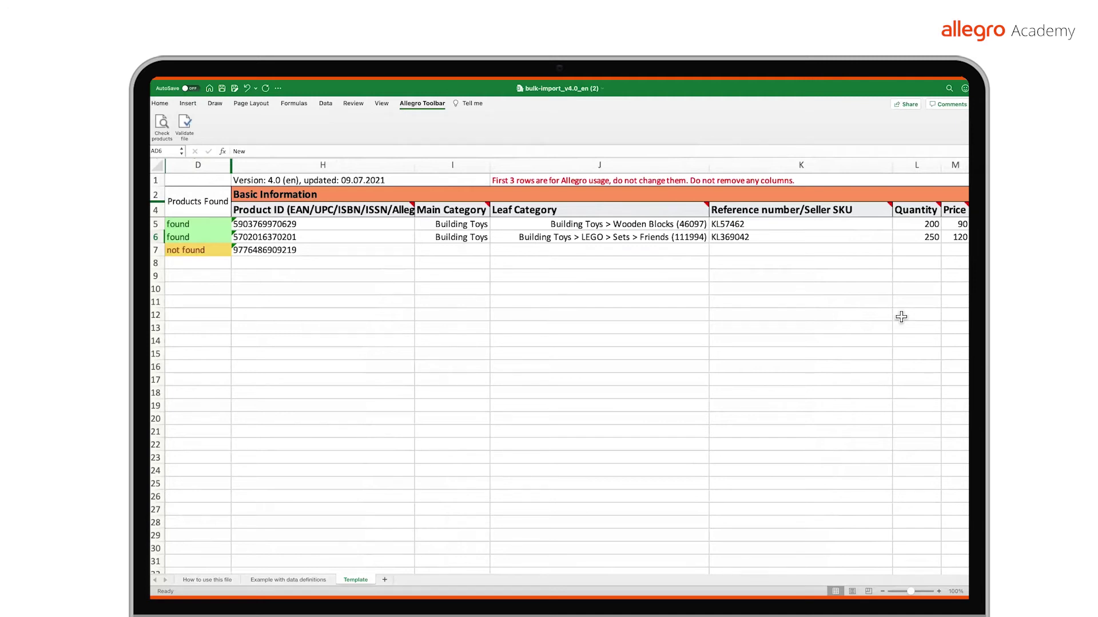
Step: Enter SKU KL19021 in row 7 and choose categories Building Toys and Wooden Blocks (46097)
left_click(736, 250)
type("KL")
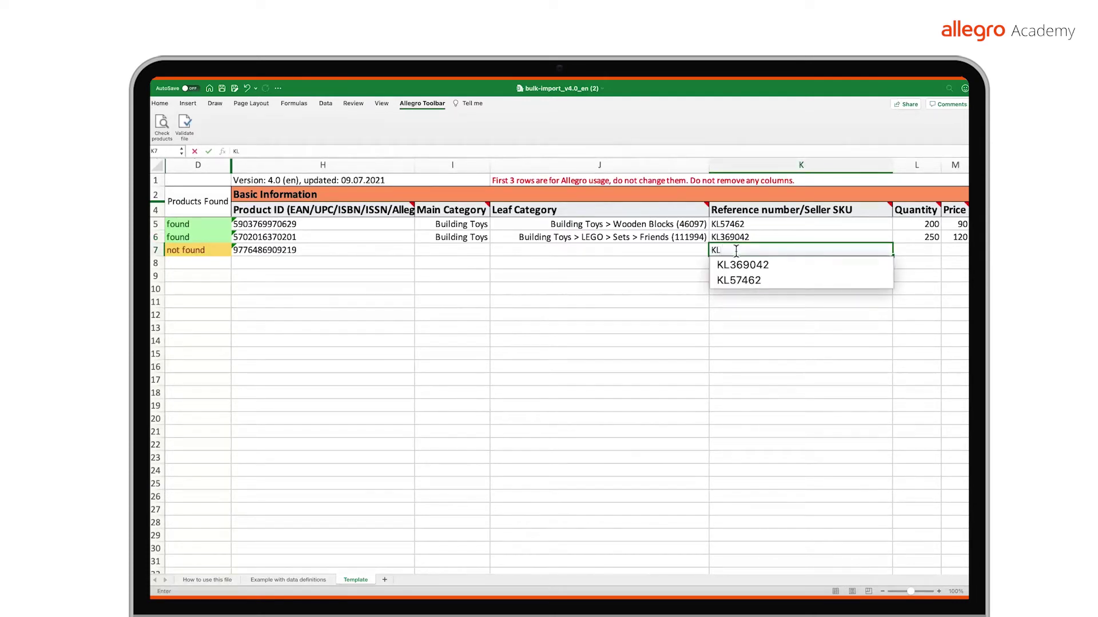
type("19021")
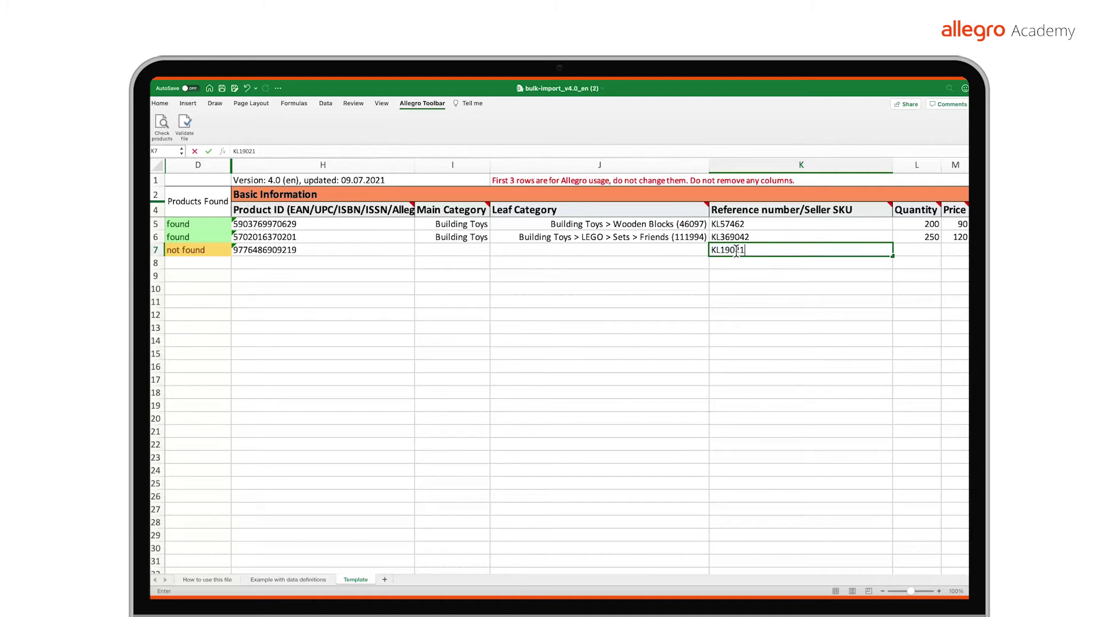
left_click(440, 250)
left_click(495, 250)
left_click(454, 265)
left_click(601, 250)
left_click(715, 249)
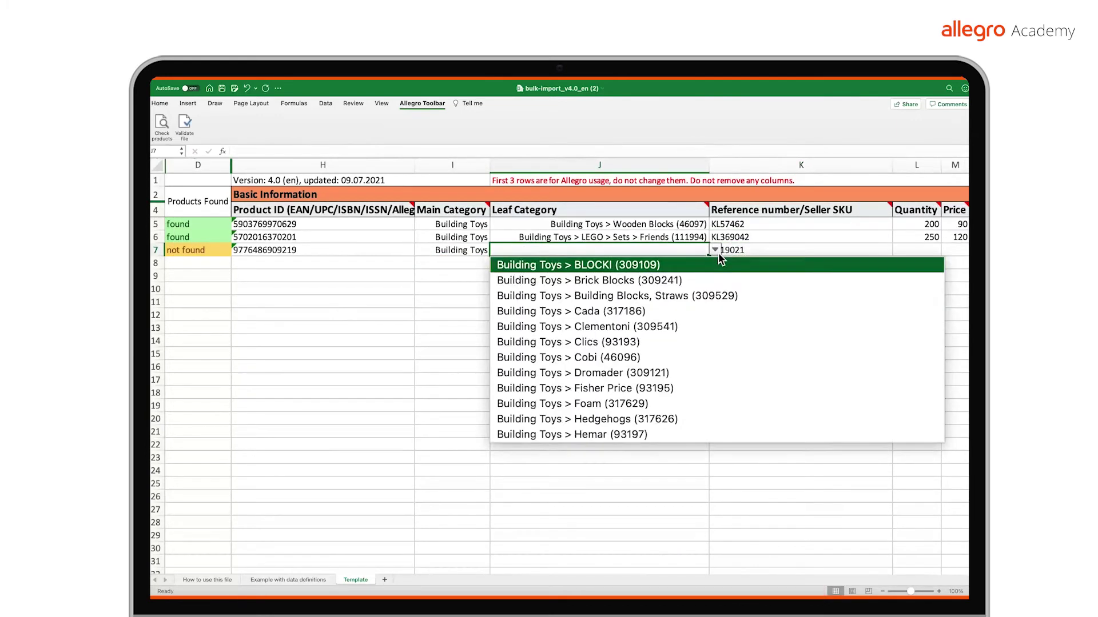
scroll(656, 372, "down", 15)
left_click(674, 435)
Step: Enter quantity 100 and price 150 for row 7
left_click(931, 255)
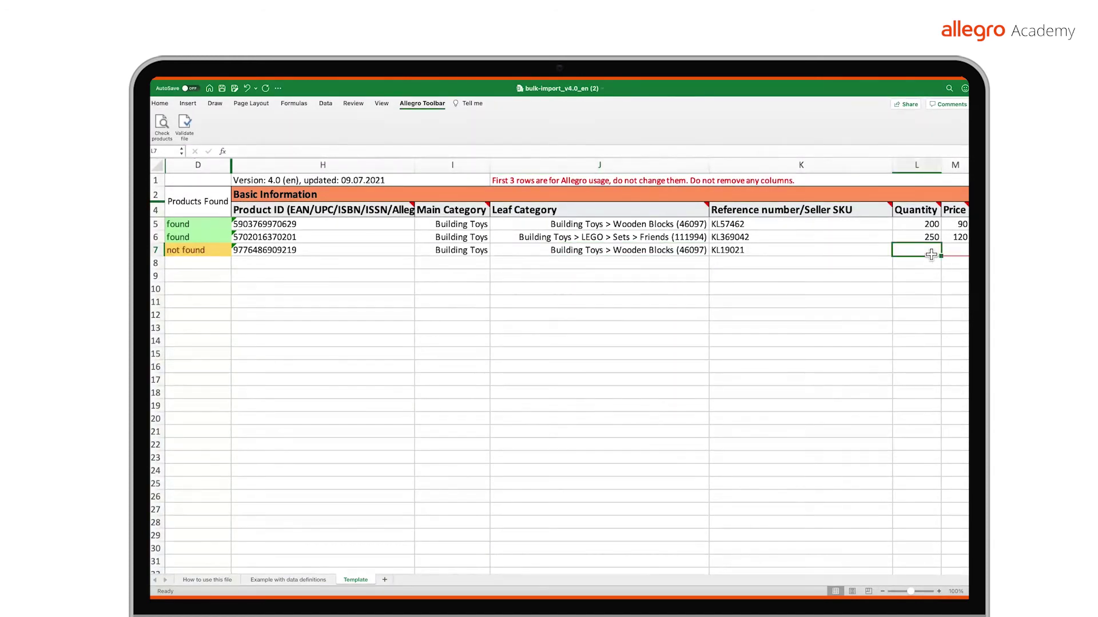
type("100")
left_click(954, 250)
type("150")
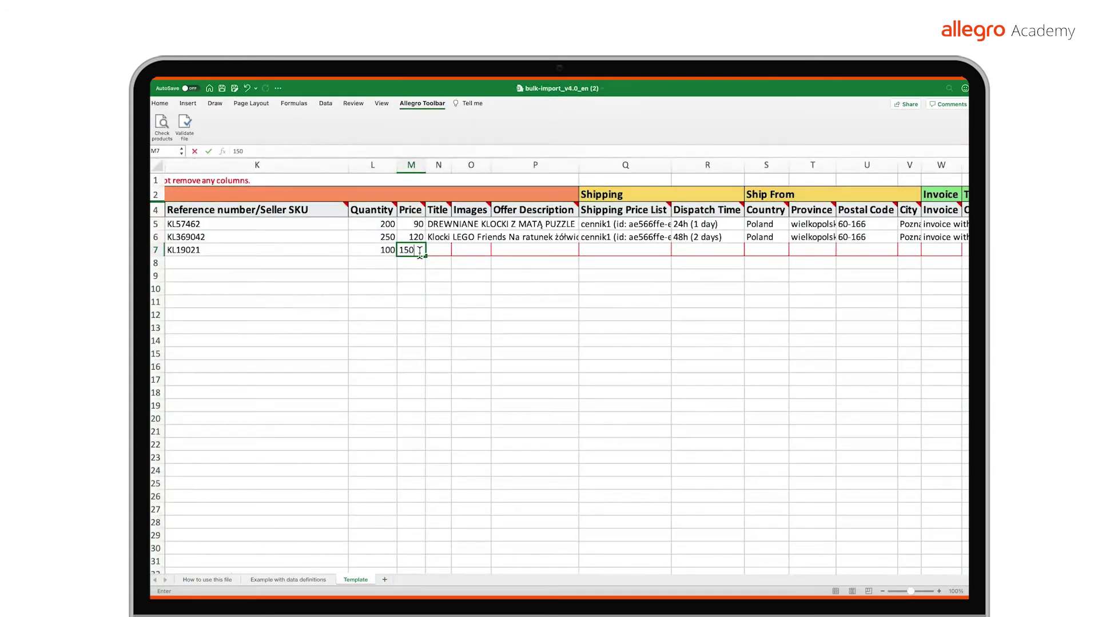
left_click(433, 250)
type("Wooden Blocks")
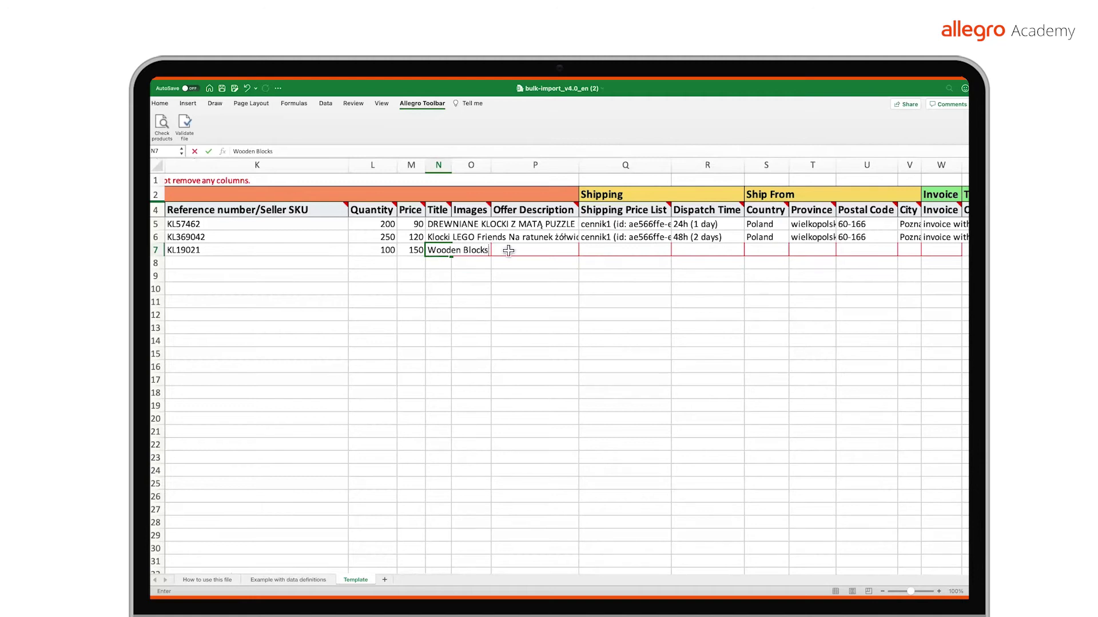
left_click(486, 284)
left_click(484, 252)
double_click(485, 252)
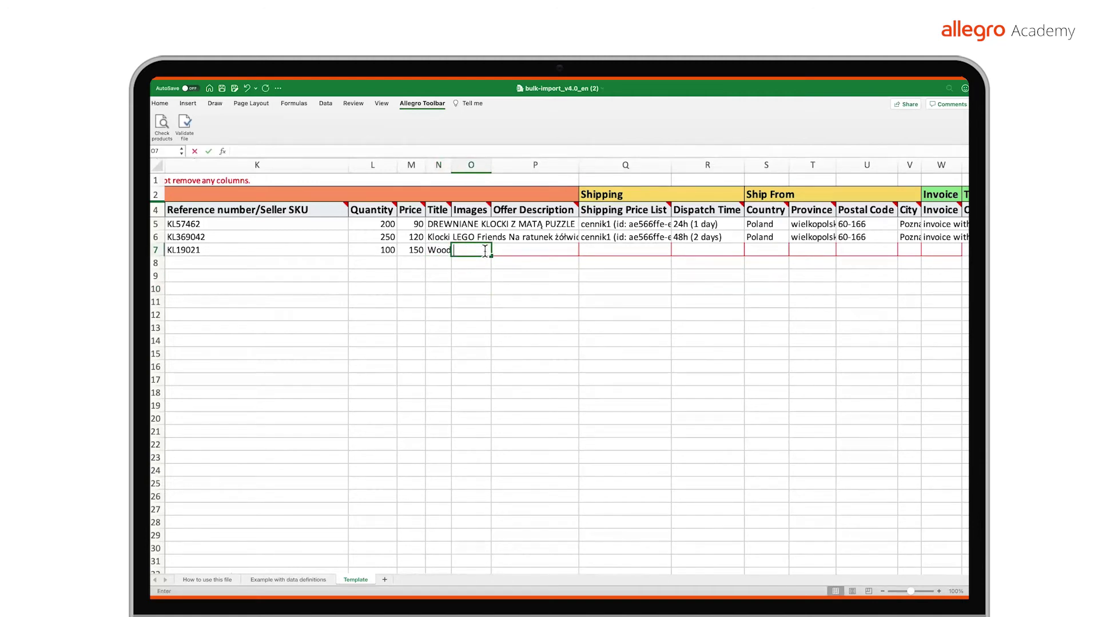
right_click(485, 254)
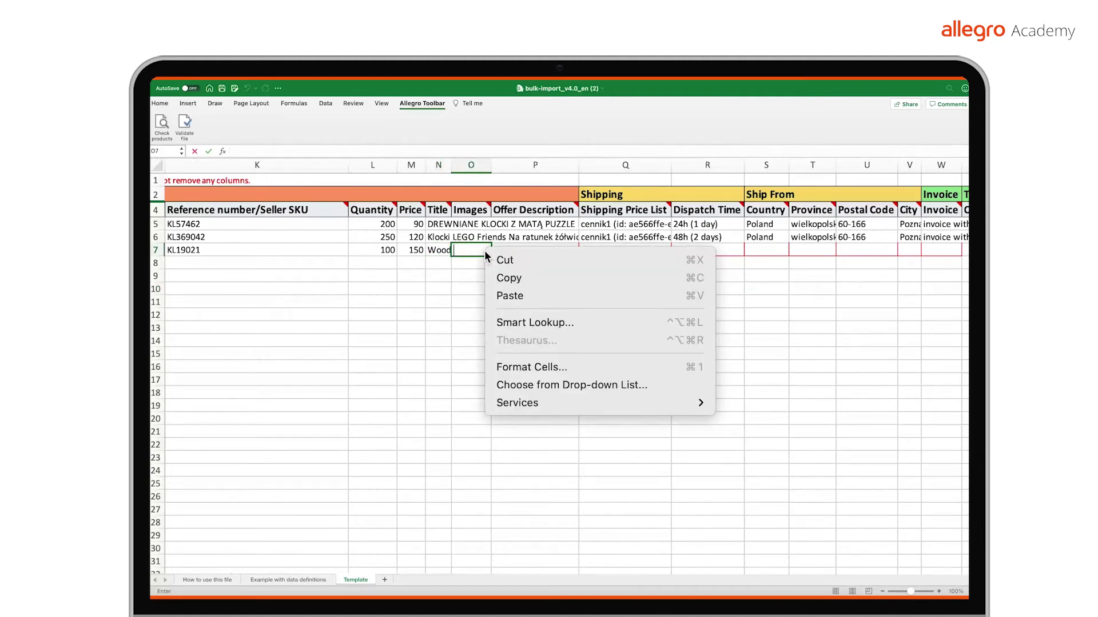
left_click(517, 296)
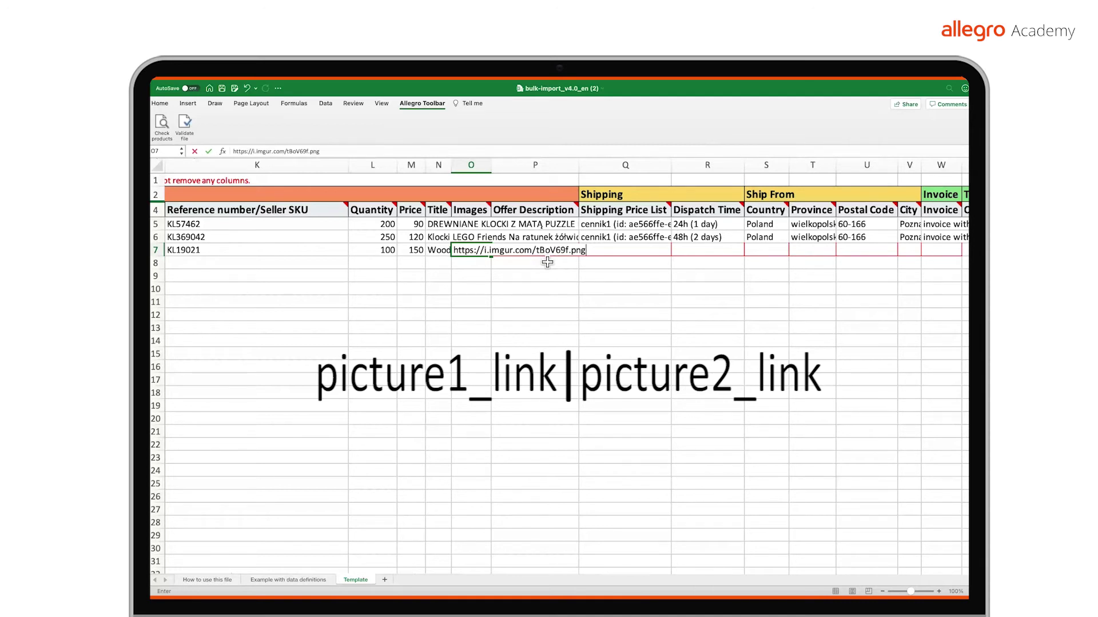
left_click(540, 275)
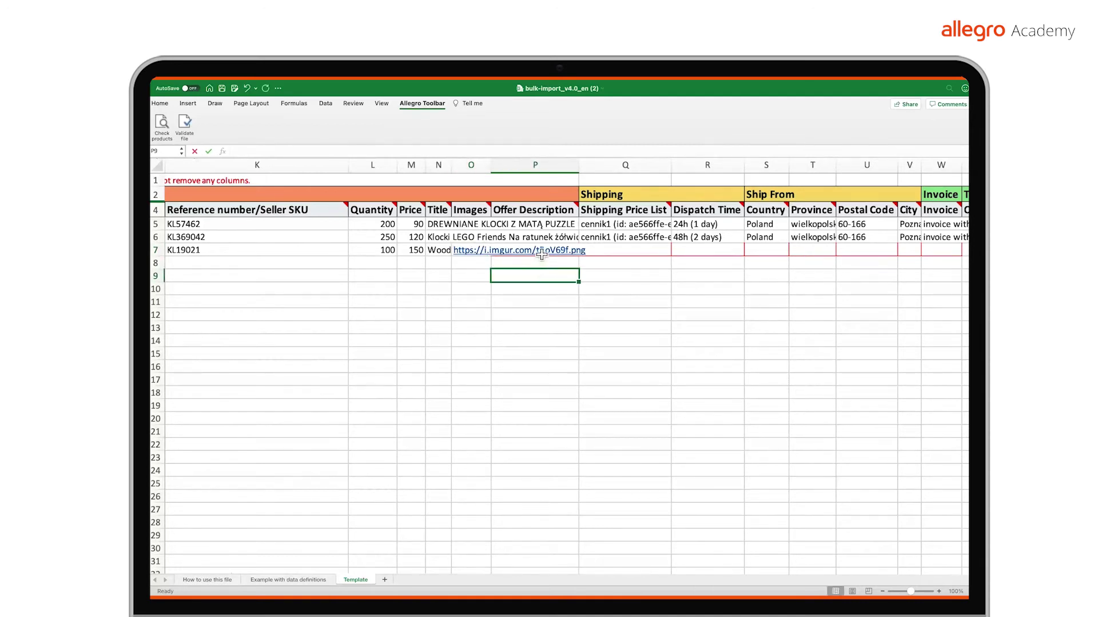
Step: Type '<h1> This is test. </h1>' into P7 as the offer description
double_click(557, 250)
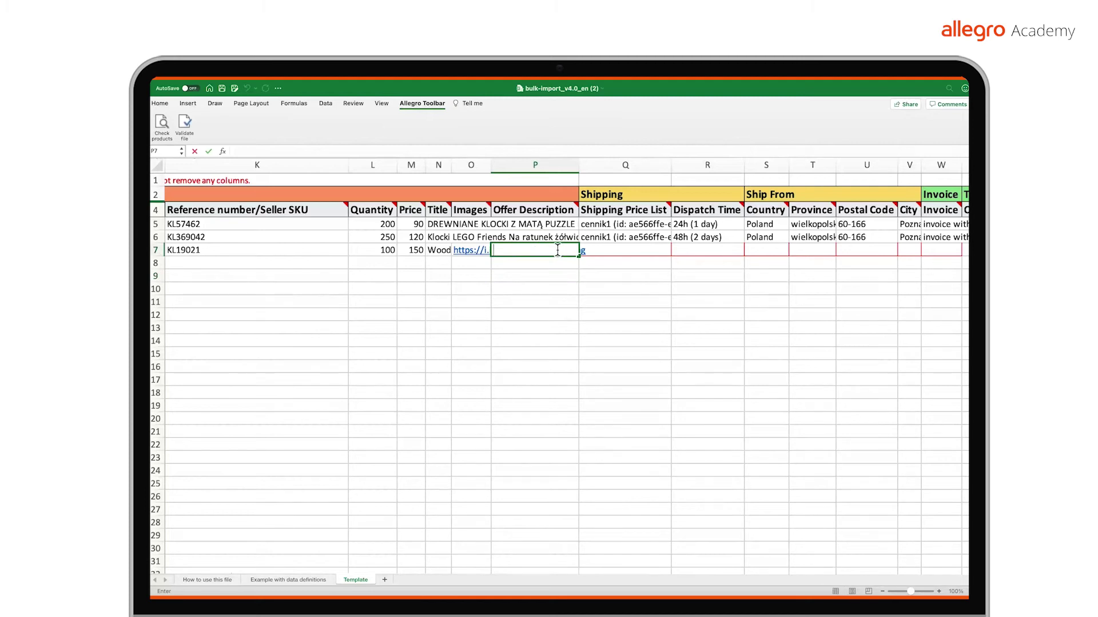
type("This is t")
type("est")
type(".")
type("<")
type("h")
type("1>")
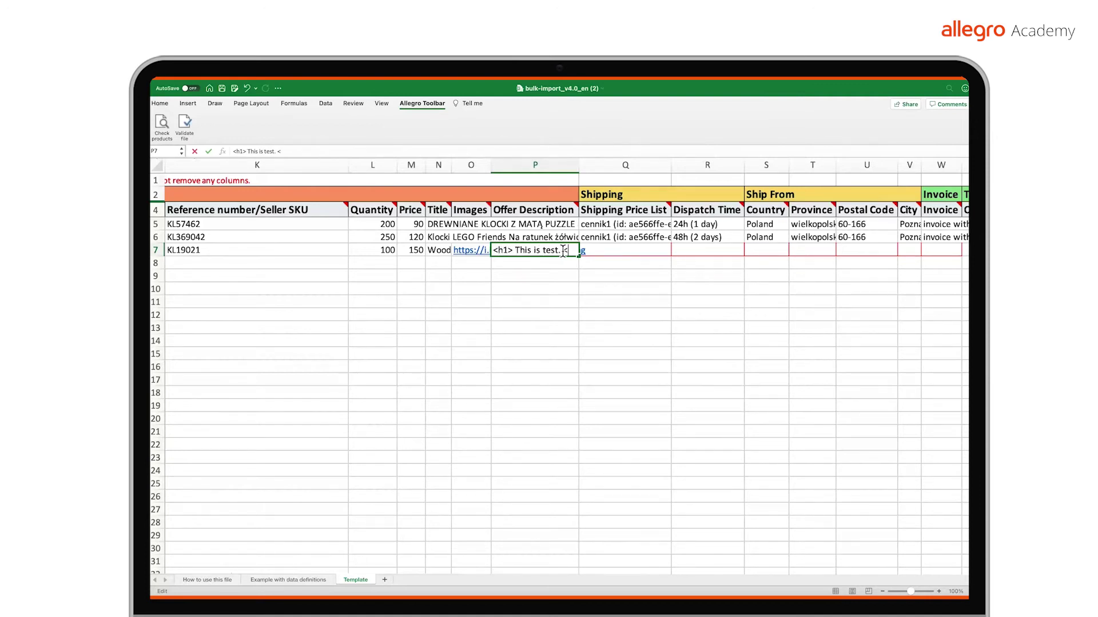
type("</h1>")
Step: Set row 7's shipping price list to cennik1 and dispatch time to 48h (2 days)
left_click(634, 252)
left_click(676, 250)
left_click(658, 263)
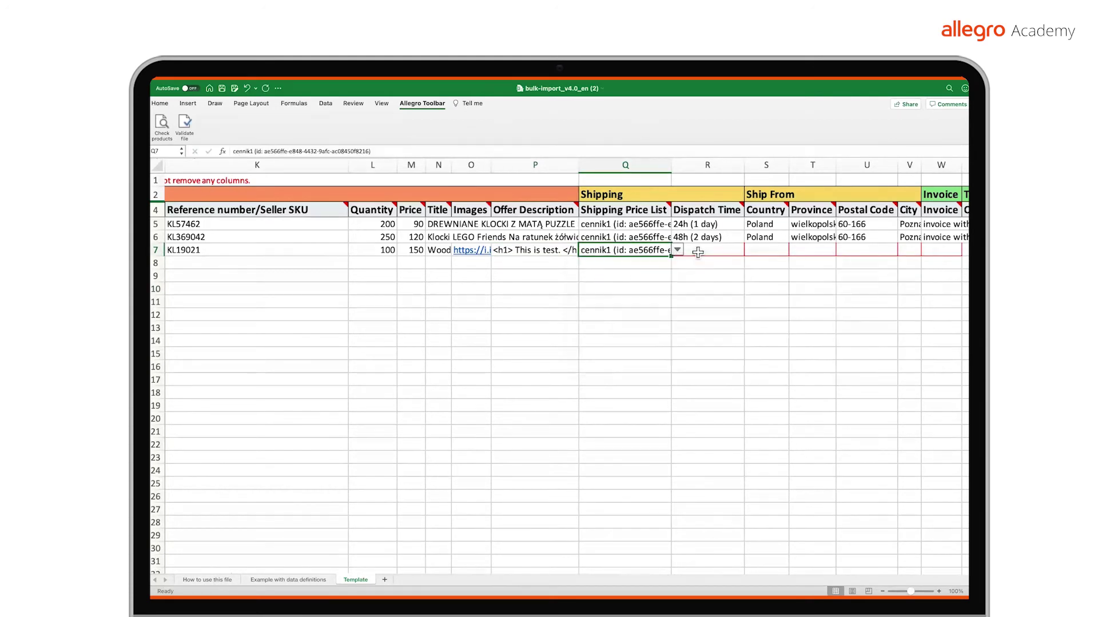
left_click(693, 252)
left_click(750, 251)
left_click(703, 272)
Step: Fill row 7's location as Poland, wielkopolskie, 60-166, Poznań
left_click(767, 250)
type("P")
left_click(806, 252)
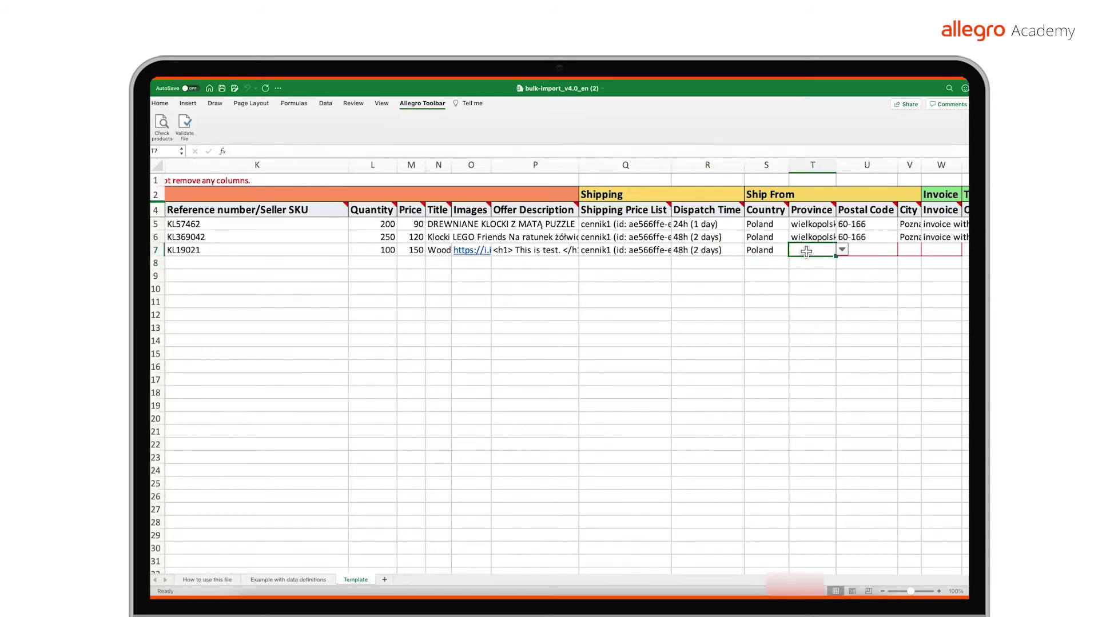
type("wie")
left_click(857, 252)
type("60")
left_click(909, 250)
type("P")
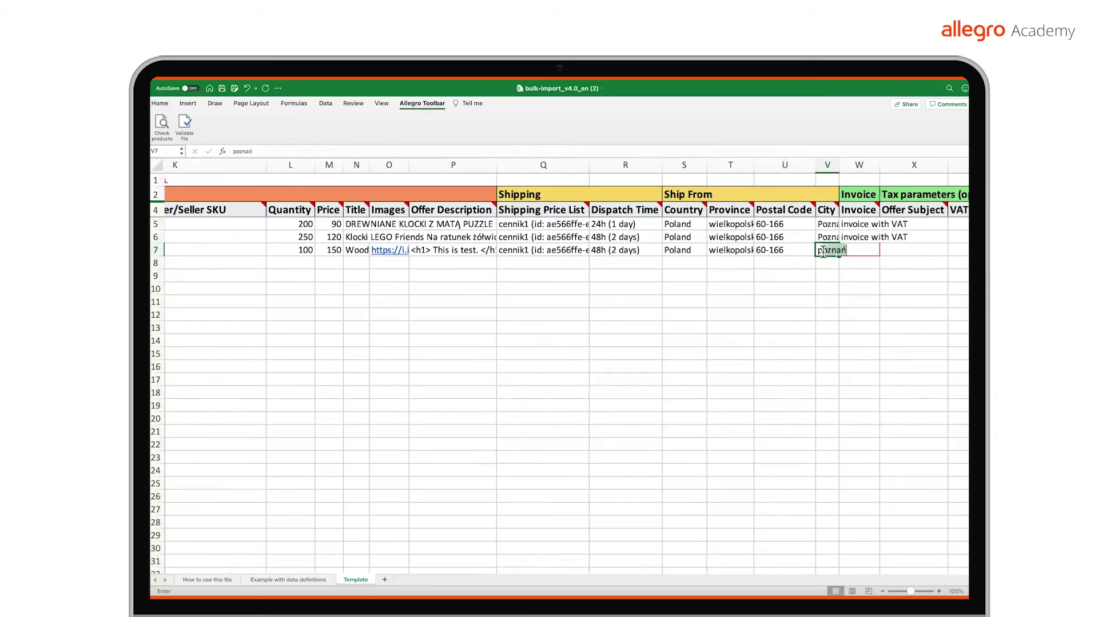
key("Return")
Step: Choose invoice with VAT and returns terms warunek 1 for row 7
left_click(853, 249)
left_click(886, 250)
left_click(877, 275)
scroll(914, 274, "right", 10)
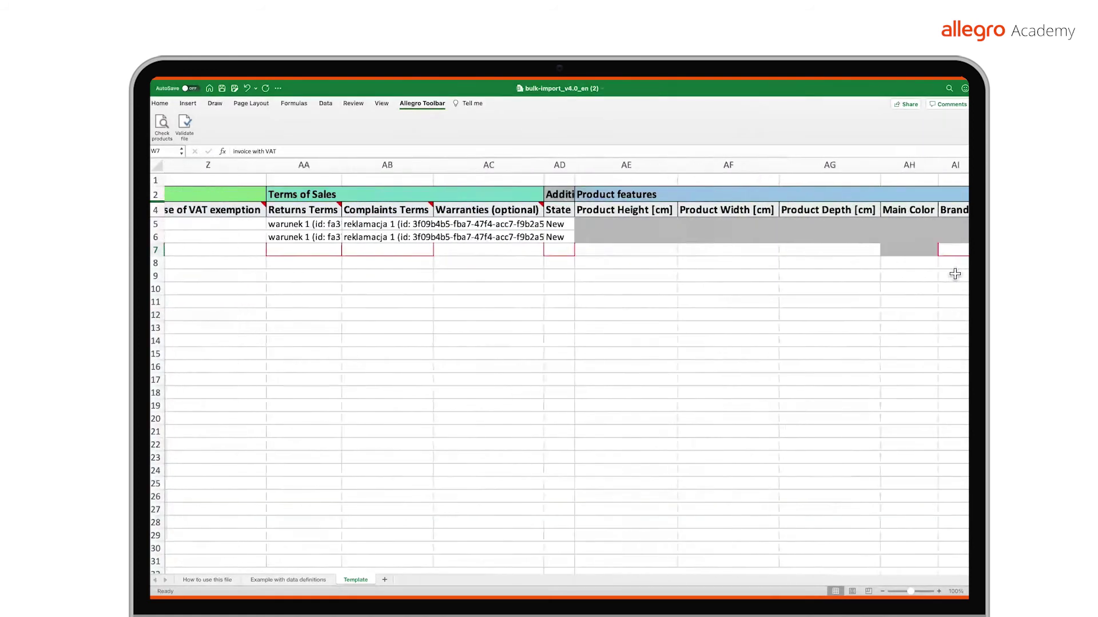
left_click(223, 249)
left_click(270, 249)
left_click(240, 263)
Step: Choose complaints terms reklamacja 1 and set row 7's item condition to New
left_click(308, 250)
left_click(361, 249)
left_click(320, 262)
left_click(412, 250)
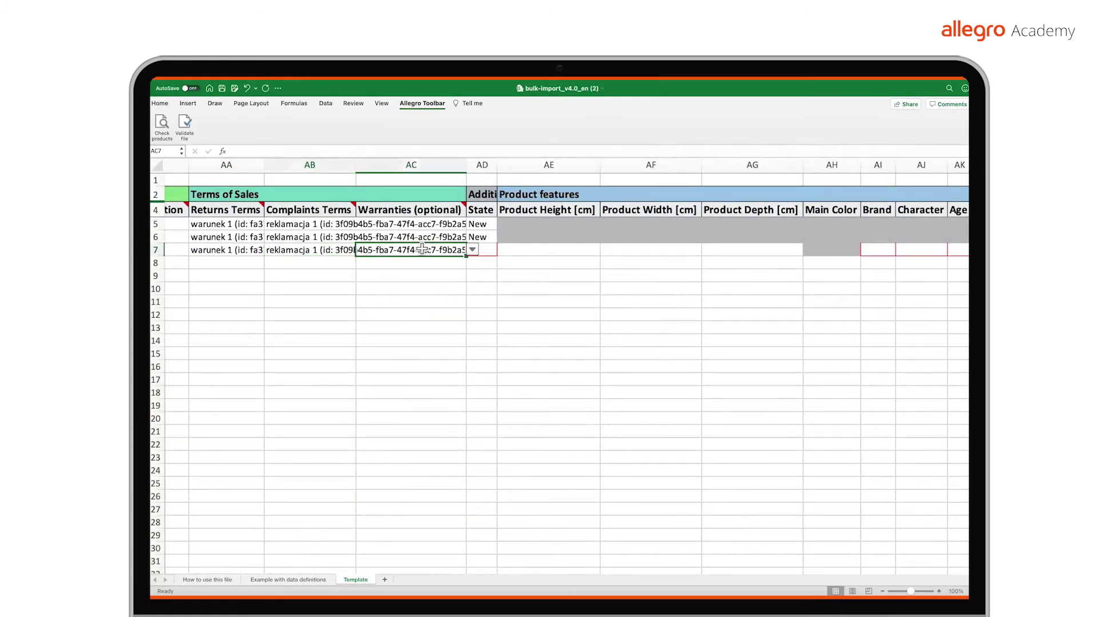
left_click(482, 250)
left_click(502, 250)
left_click(480, 263)
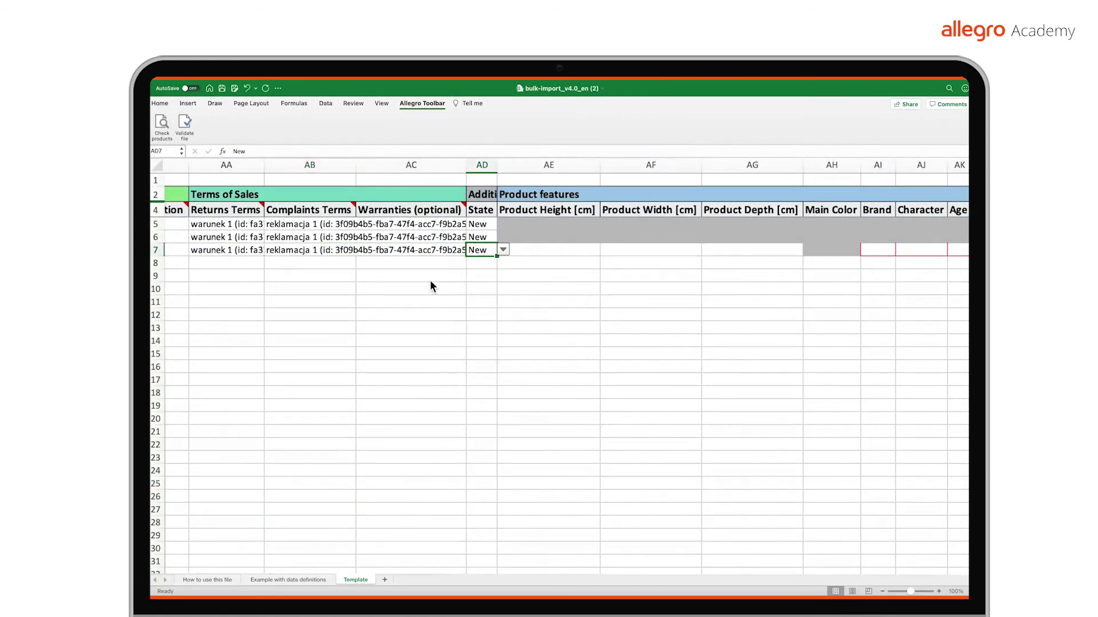
Step: Set row 7's brand to 4baby, character to Baby Shark and age to 10 month +
scroll(782, 297, "right", 8)
scroll(783, 297, "right", 2)
left_click(397, 245)
left_click(423, 245)
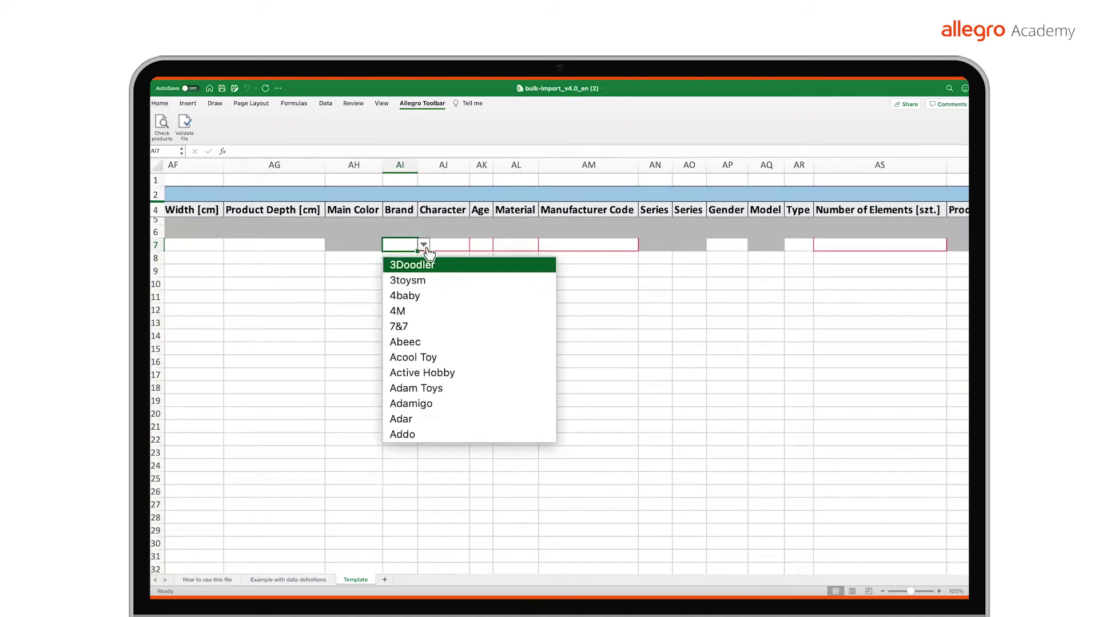
left_click(430, 296)
left_click(452, 245)
left_click(473, 245)
key("Down")
key("Down")
key("Down")
key("Down")
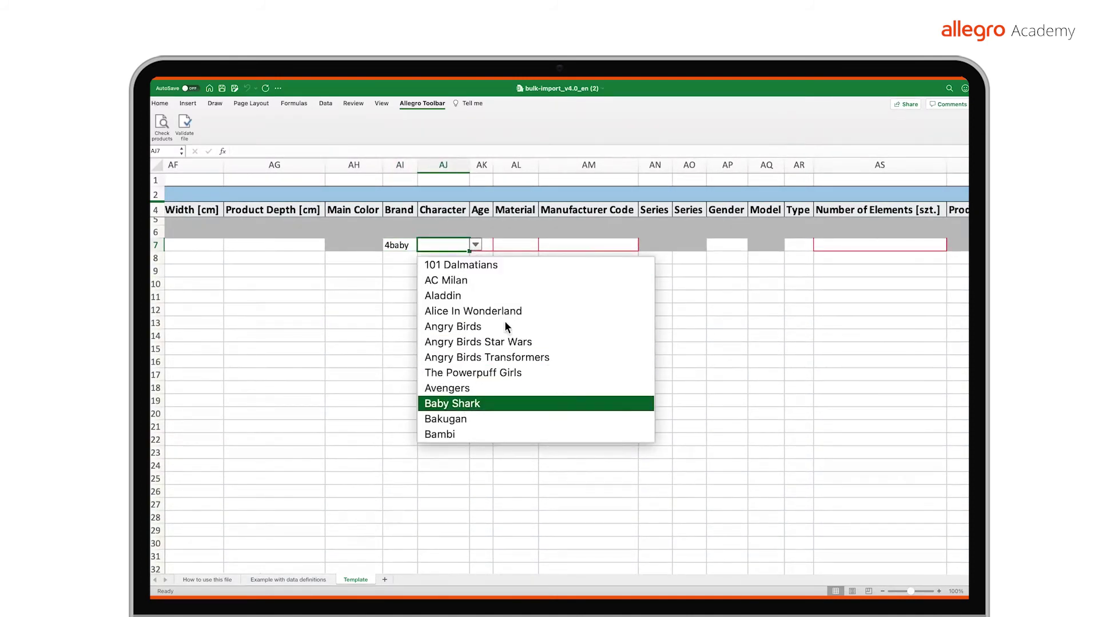
key("Return")
left_click(484, 257)
left_click(485, 245)
left_click(499, 244)
key("Down")
key("Down")
key("Down")
key("Down")
key("Down")
key("Down")
key("Down")
Step: Select Wood as row 7's material
key("Return")
key("Tab")
type("Wood")
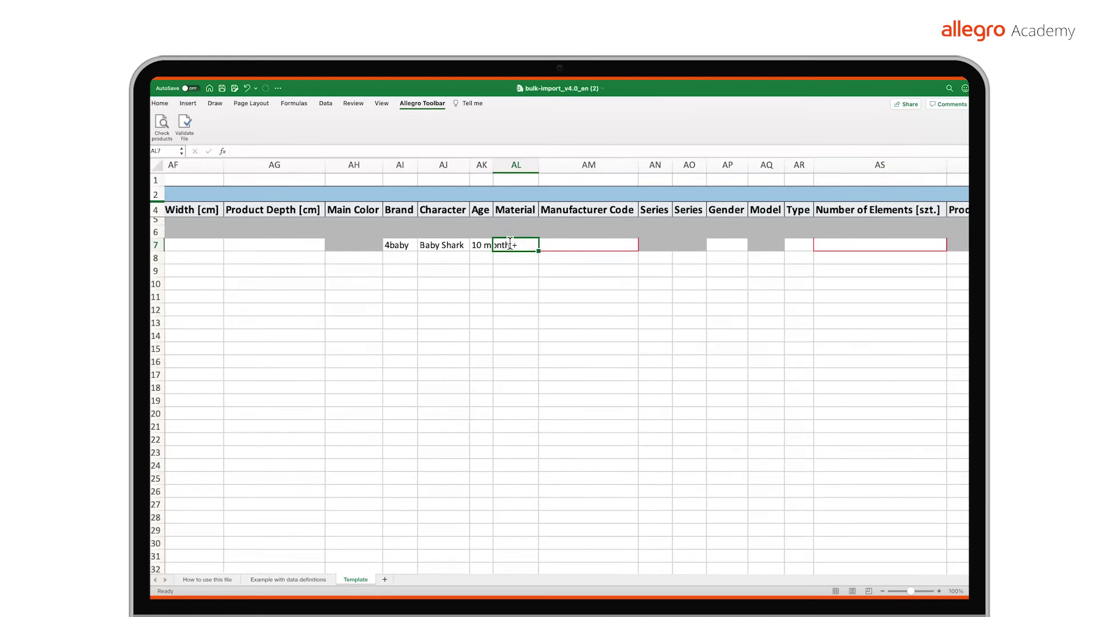
left_click(282, 407)
left_click(288, 384)
Step: Enter manufacturer code 1234 and set gender to Not specified
double_click(577, 247)
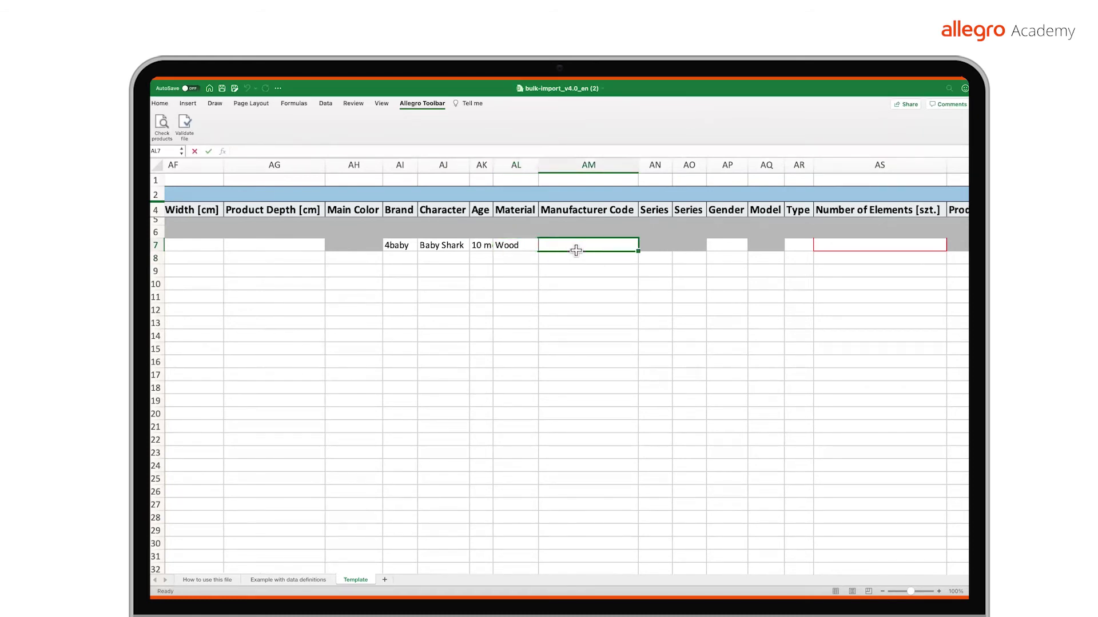
type("1234")
left_click(725, 246)
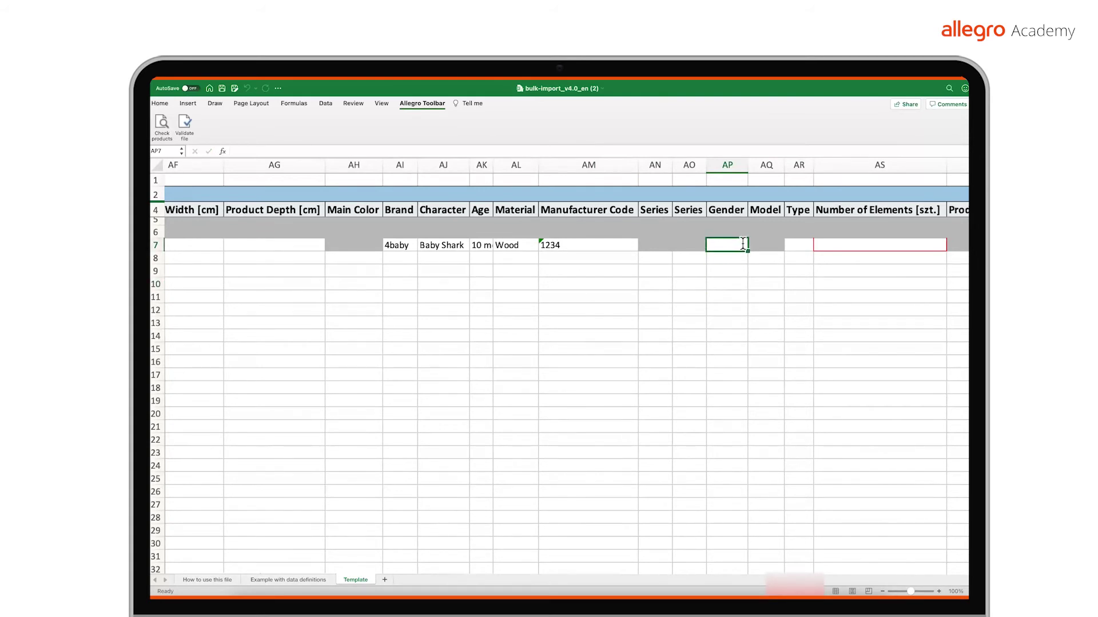
left_click(740, 244)
left_click(286, 503)
left_click(286, 453)
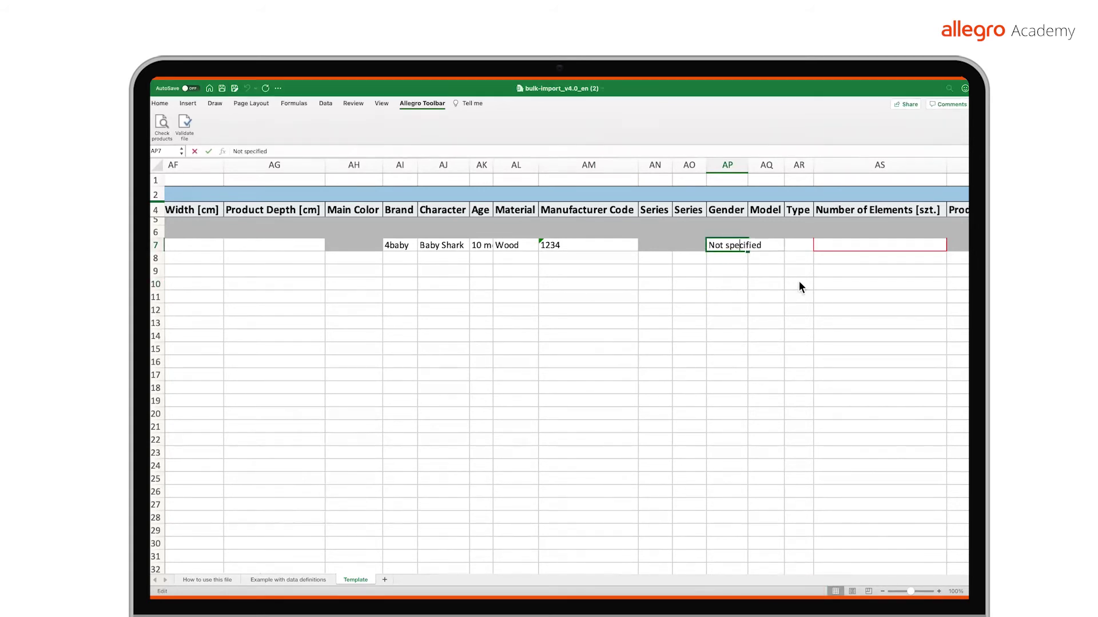
Step: Enter the number of elements and set the product type to set
double_click(708, 252)
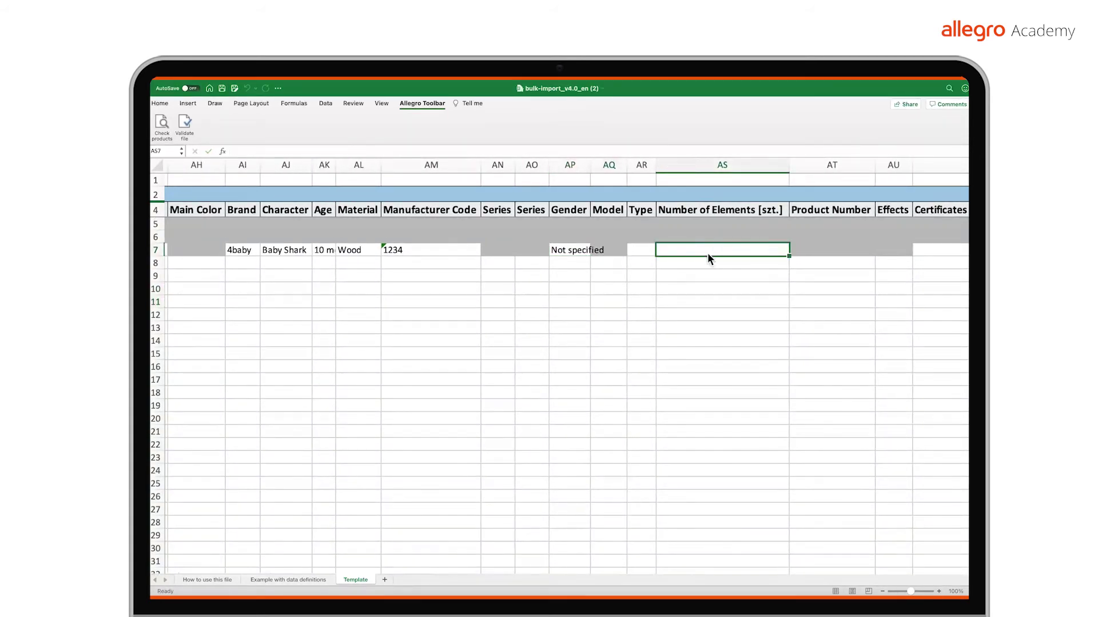
type("10")
left_click(640, 250)
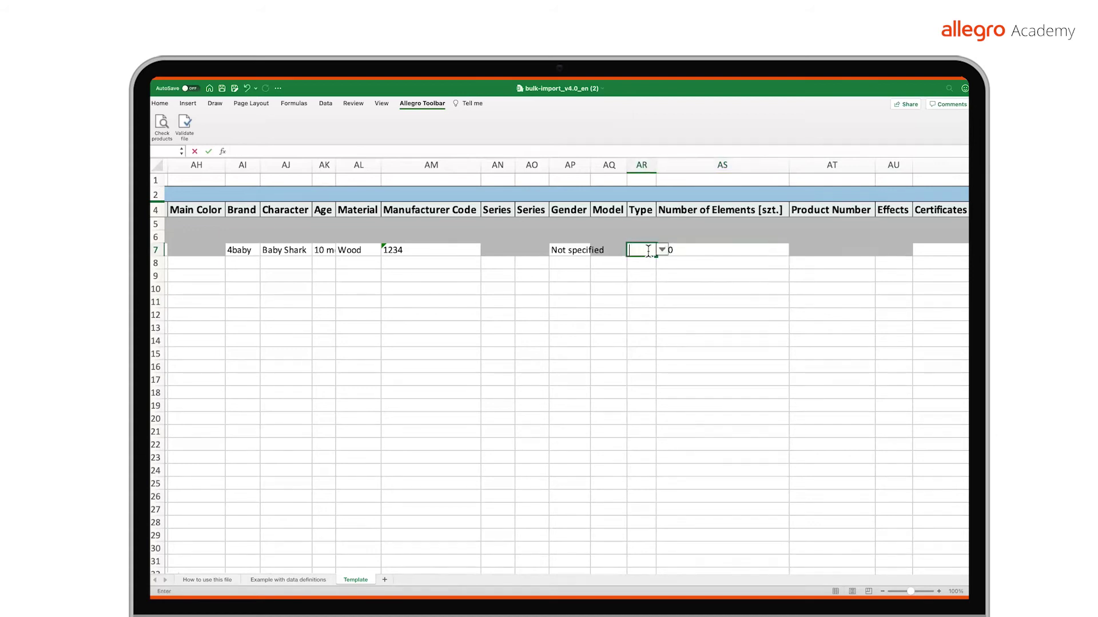
left_click(662, 250)
left_click(651, 282)
Step: Tick the CE certificate for row 7 in the Certificates options
scroll(744, 283, "right", 5)
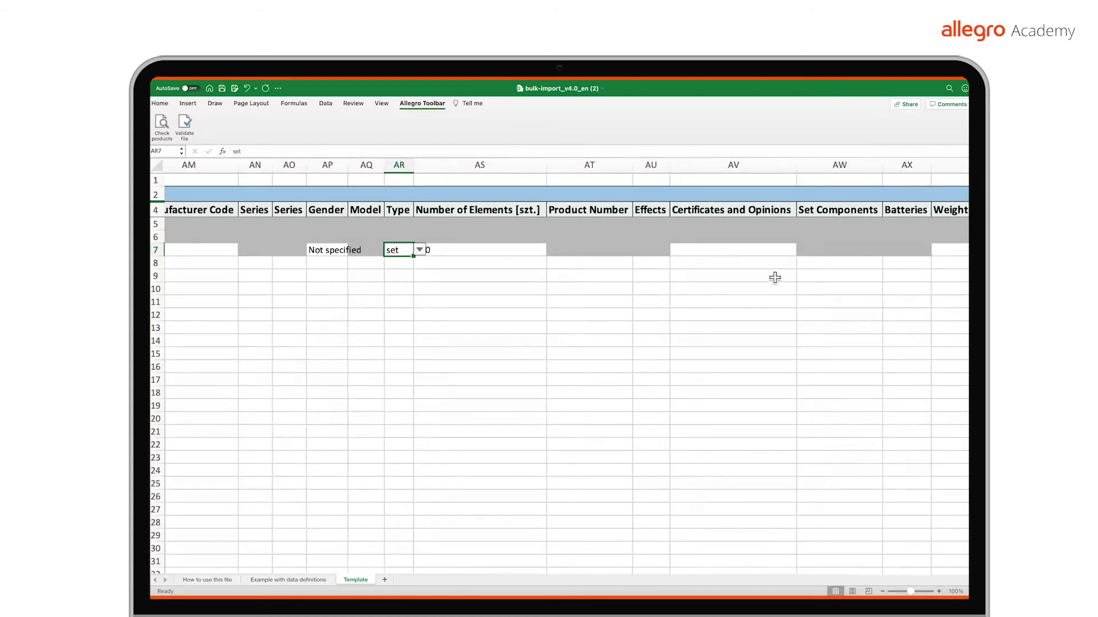
left_click(762, 253)
double_click(778, 250)
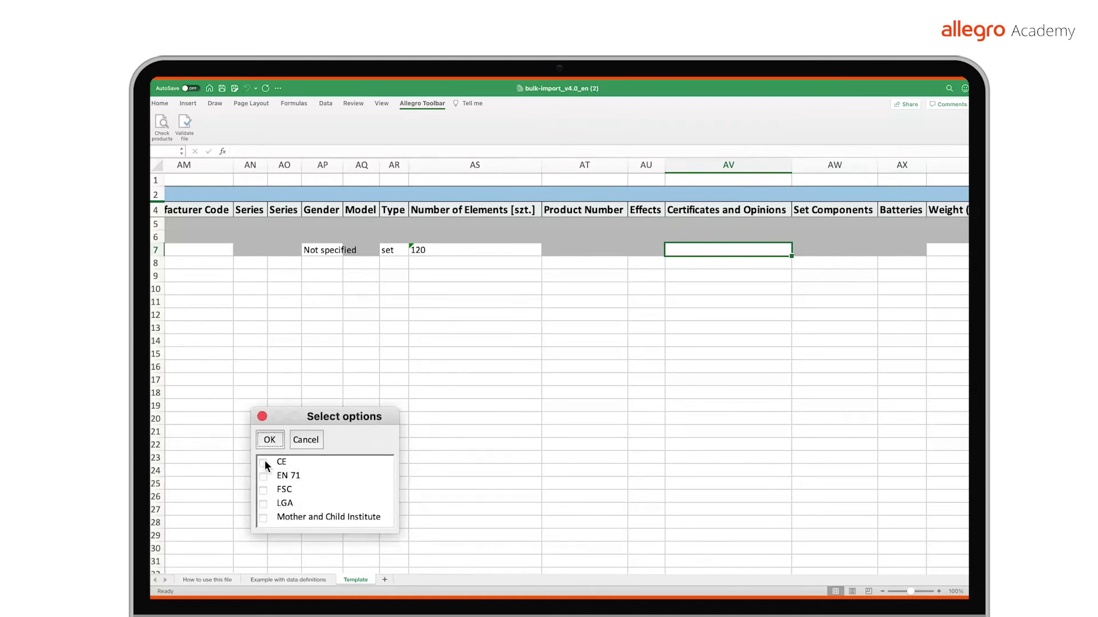
left_click(264, 460)
left_click(279, 440)
scroll(743, 309, "right", 5)
left_click(681, 252)
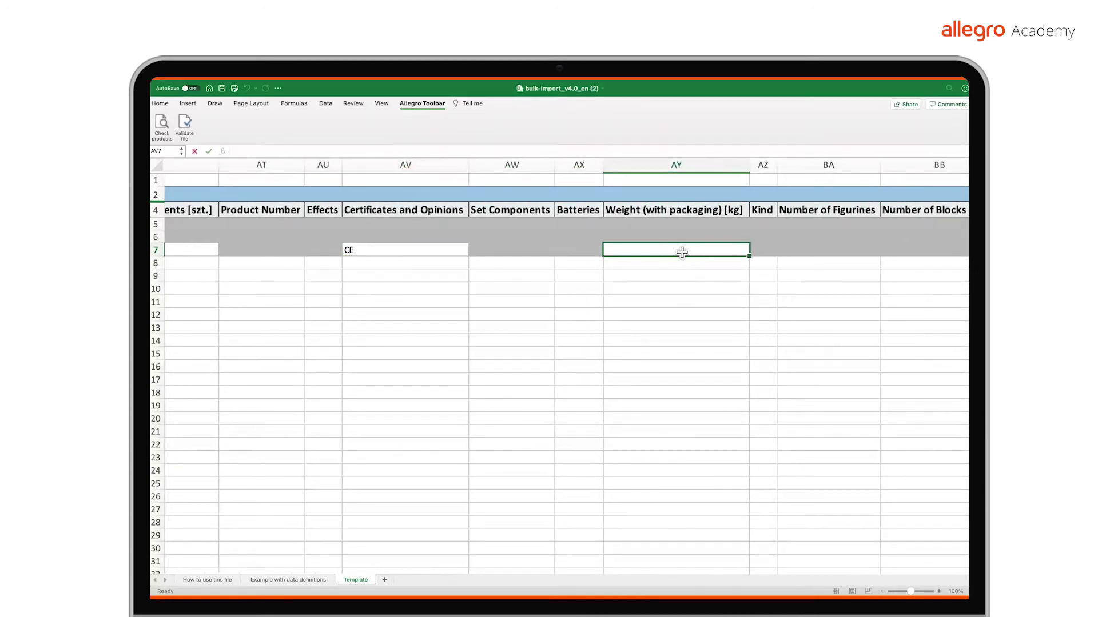
Step: Enter packaged weight 2, then validate the file to see rows 5–6 flagged as errors
type("2")
scroll(479, 340, "left", 15)
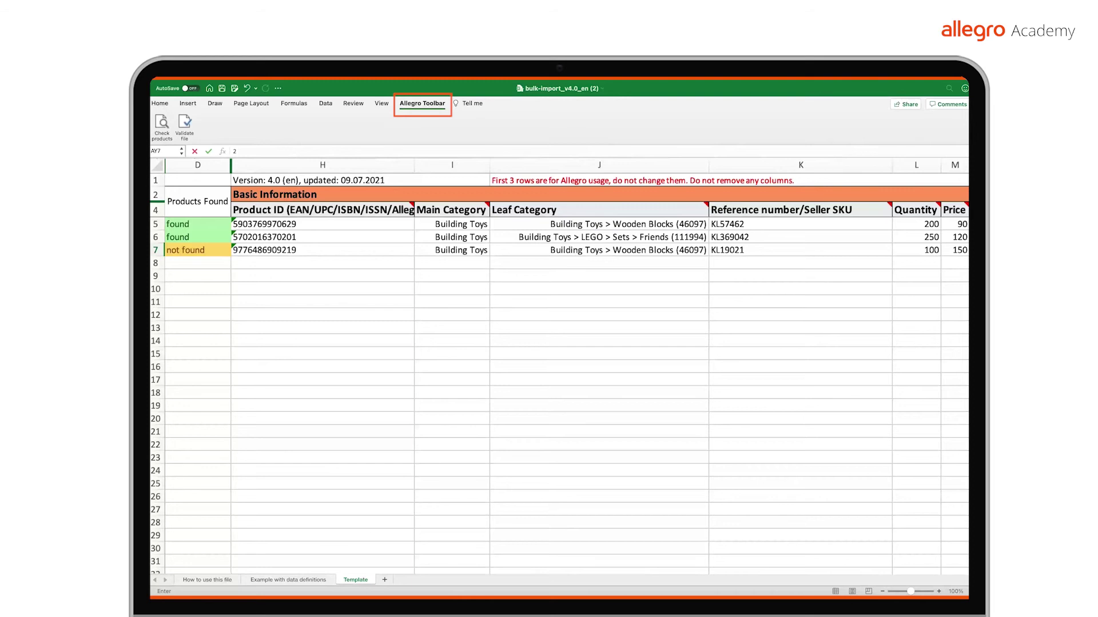
left_click(184, 122)
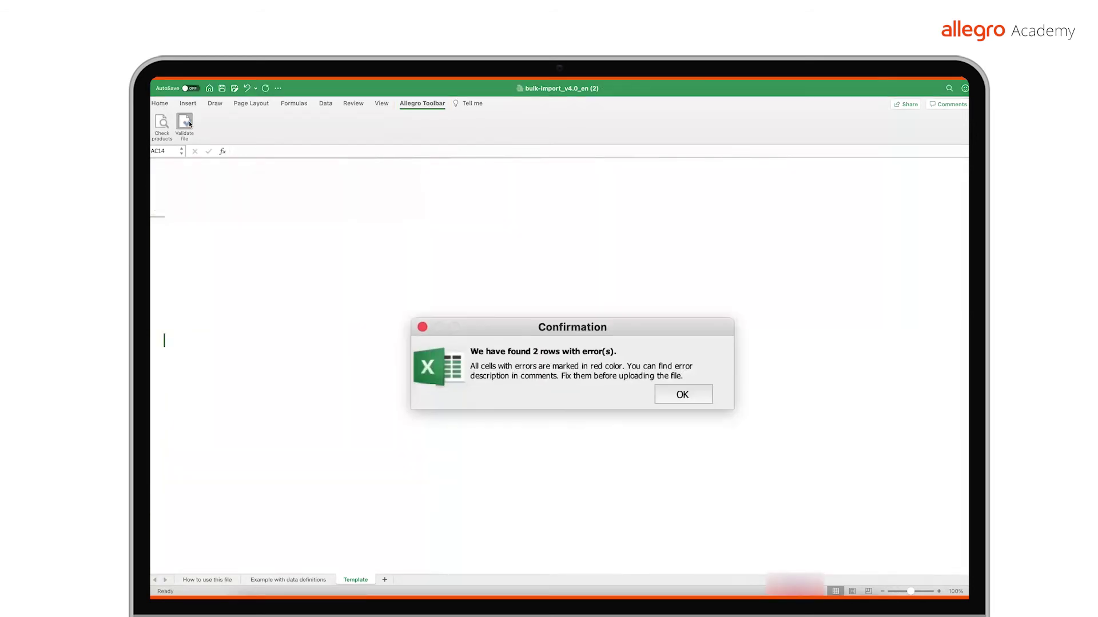
left_click(692, 395)
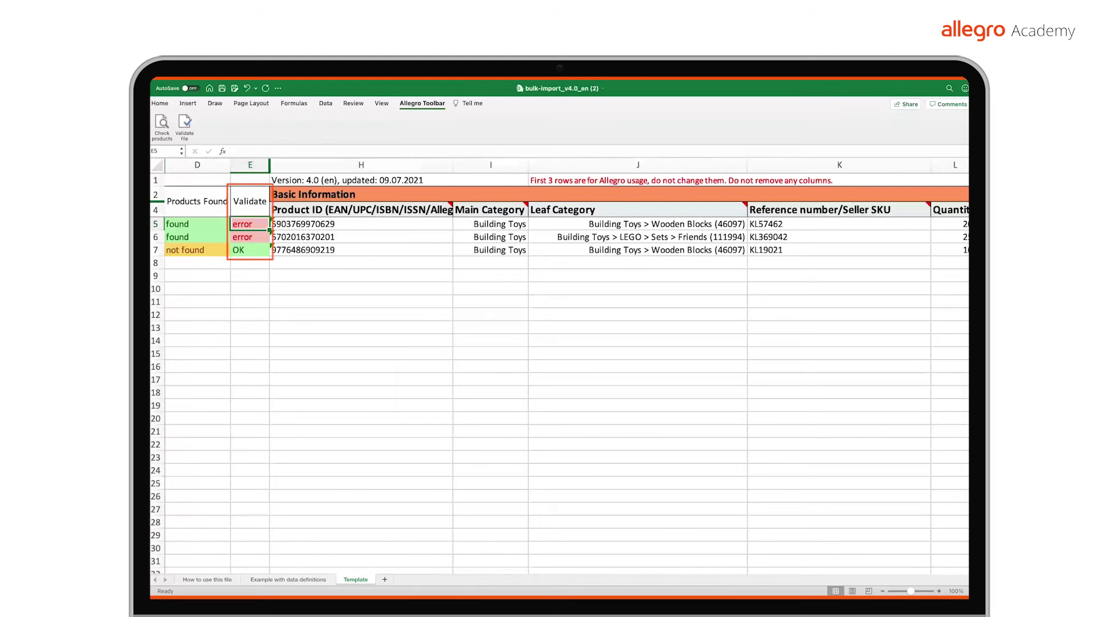
Step: Set the State of rows 5 and 6 to New
scroll(808, 223, "right", 15)
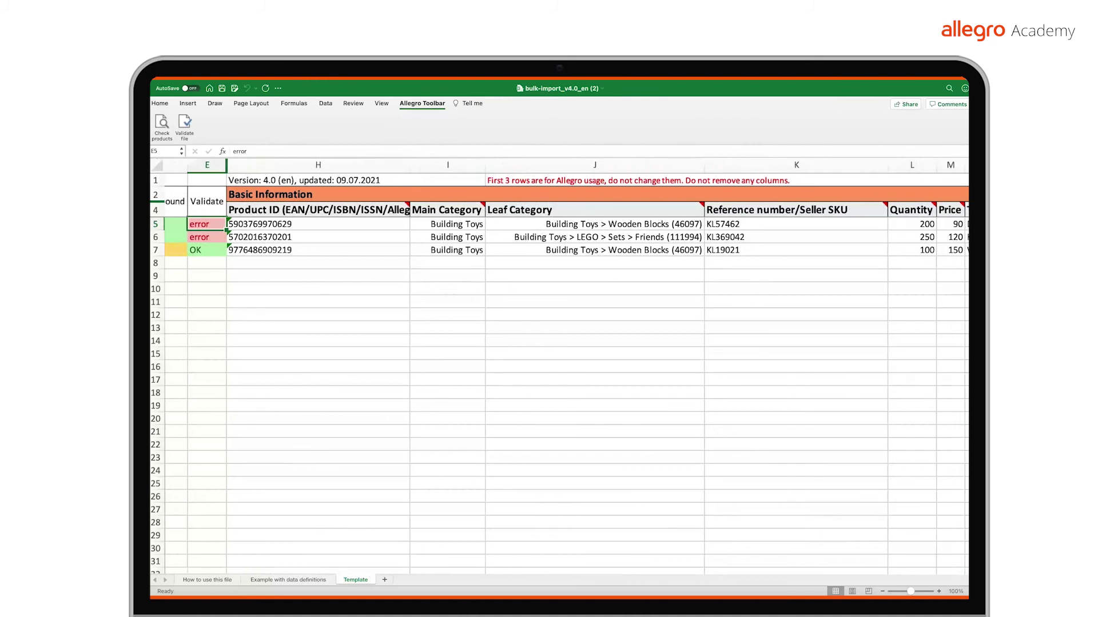
left_click(808, 223)
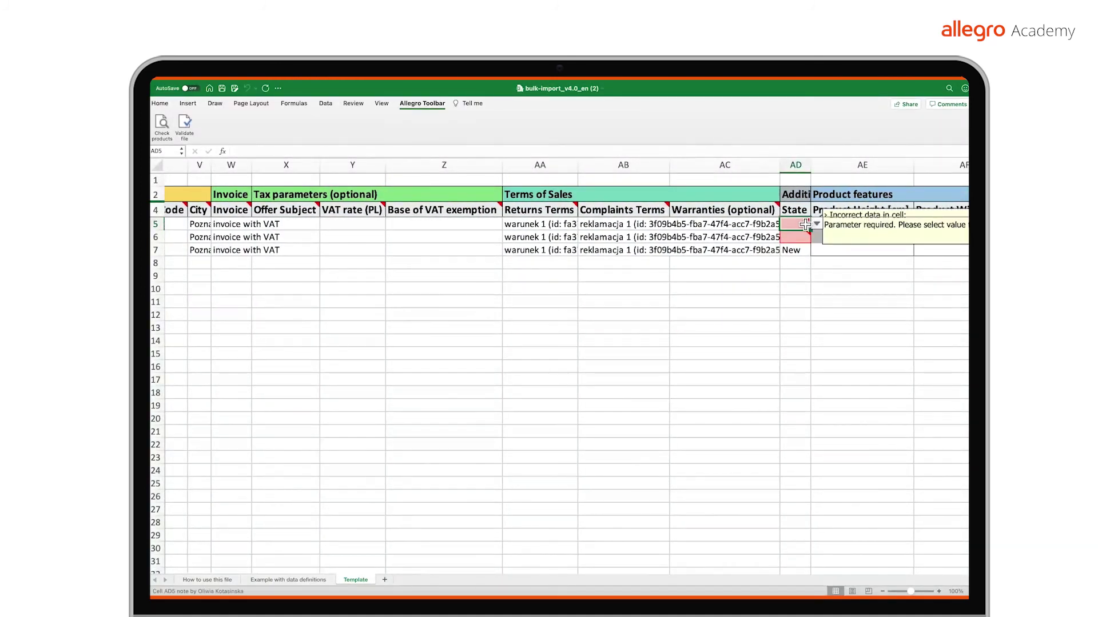
left_click(816, 224)
left_click(815, 237)
left_click(800, 237)
left_click(816, 236)
left_click(821, 250)
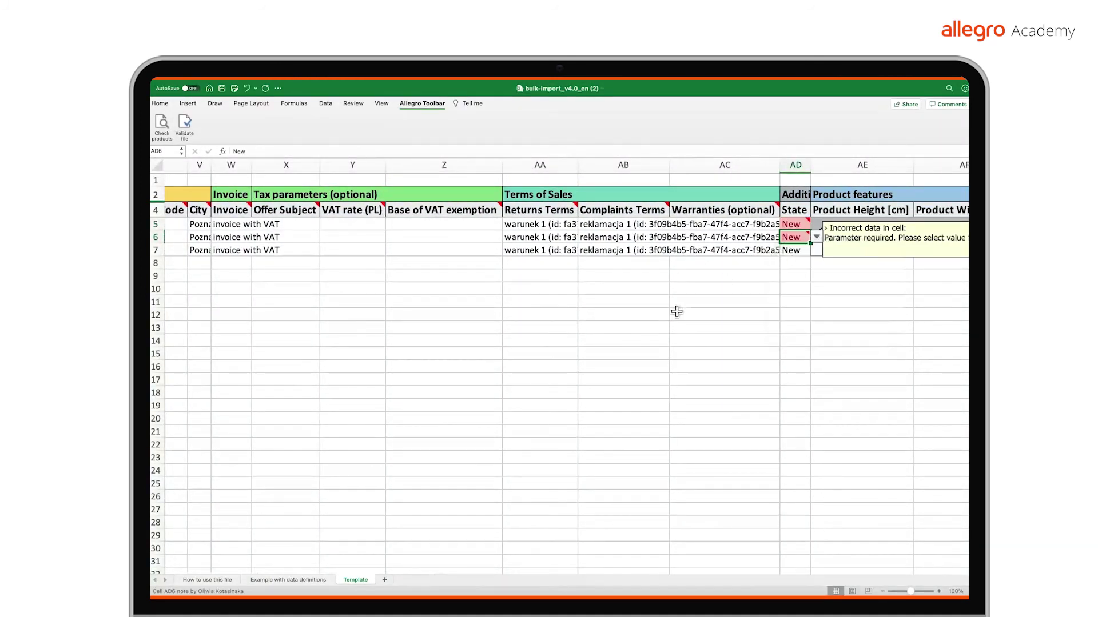
Step: Re-run Validate file so rows 5–7 all read OK
scroll(674, 311, "left", 15)
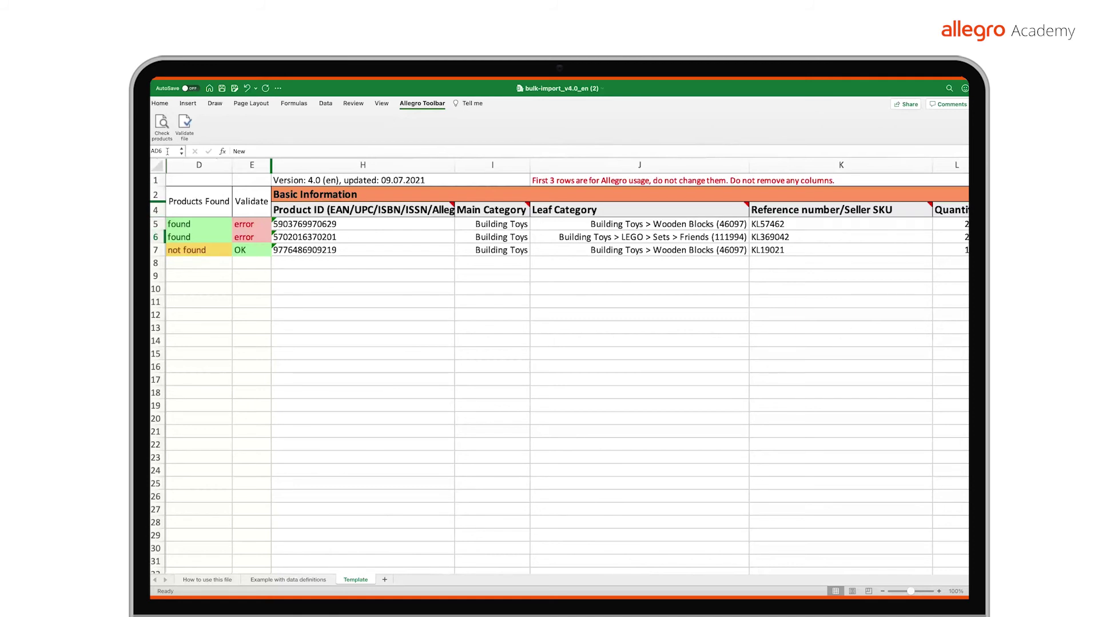
left_click(184, 124)
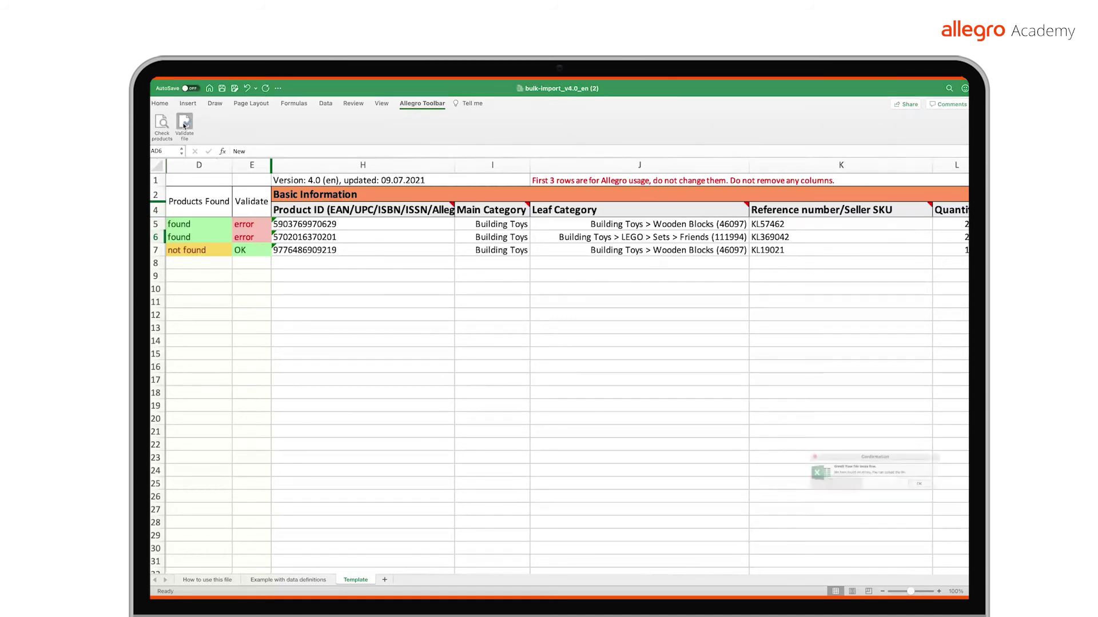
key("Return")
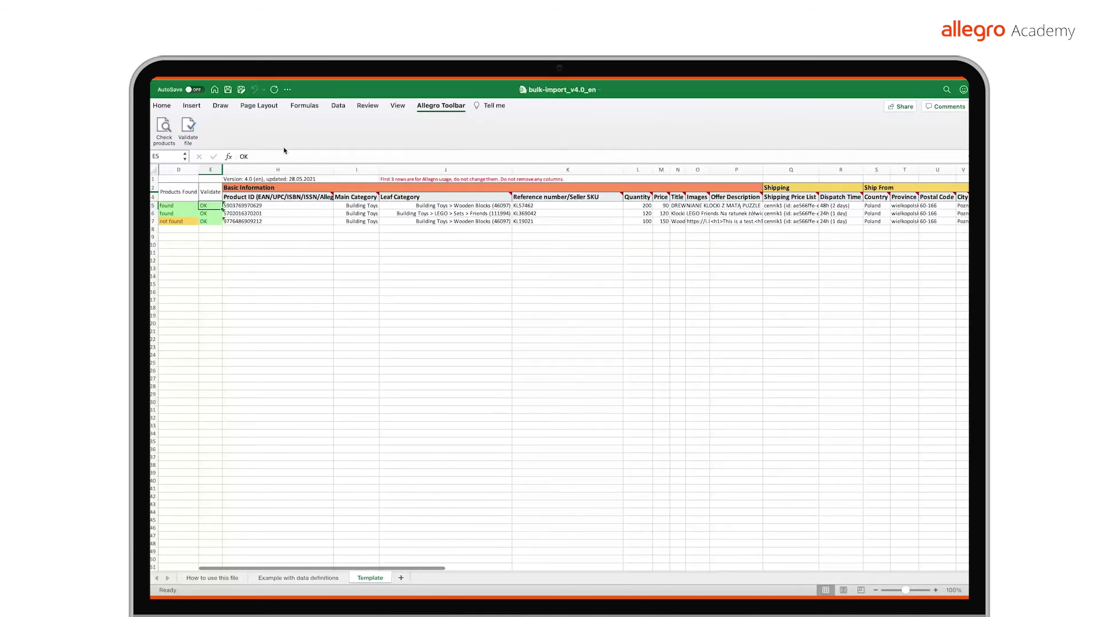
Step: Start a Save As copy named wysatw and bring up the file format list
left_click(206, 86)
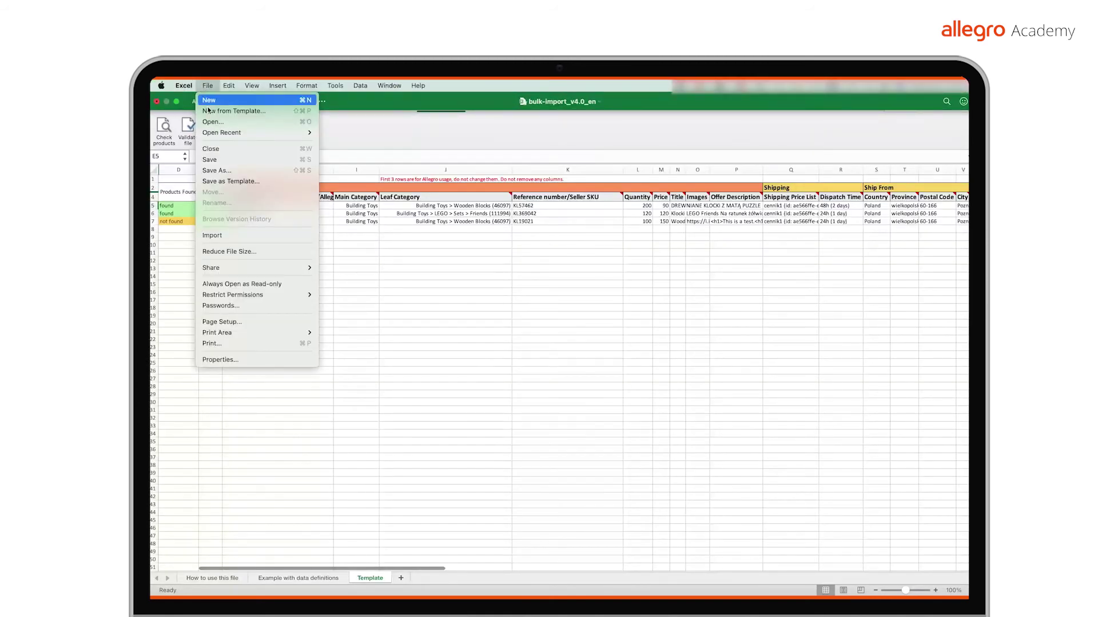
left_click(221, 171)
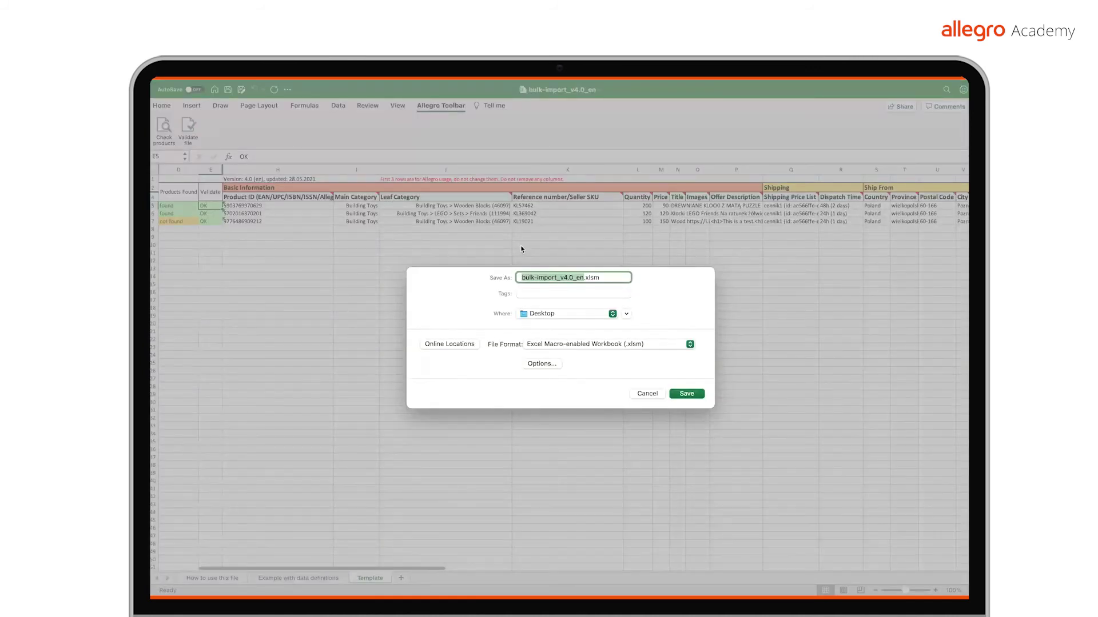
type("wysatw")
left_click(612, 344)
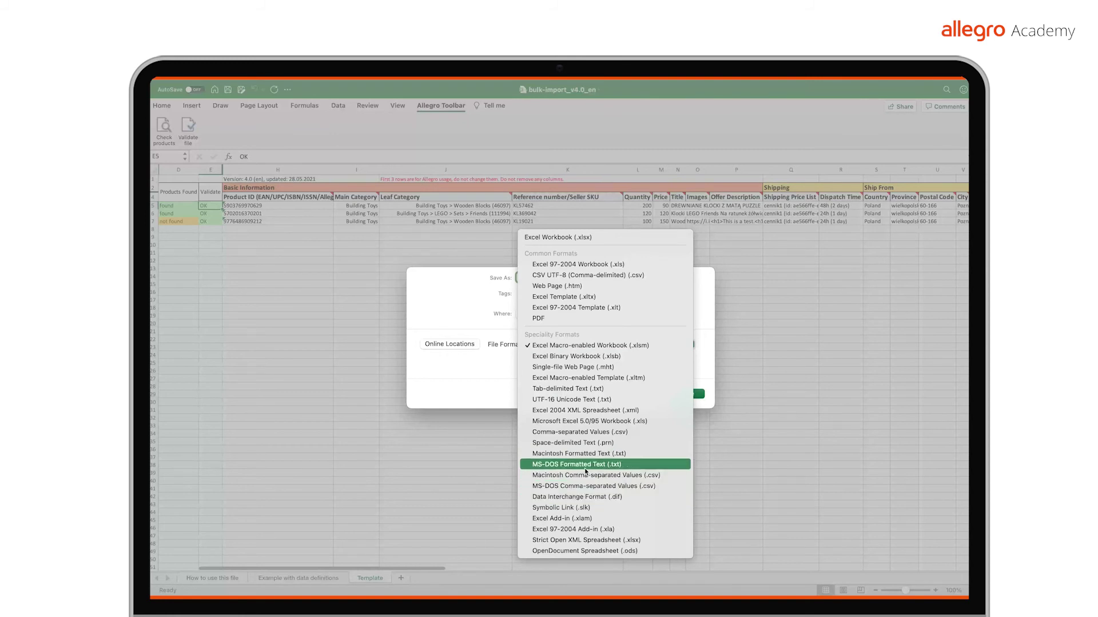
Step: Save the workbook as wysatw in Comma-separated Values (.csv) format
left_click(595, 433)
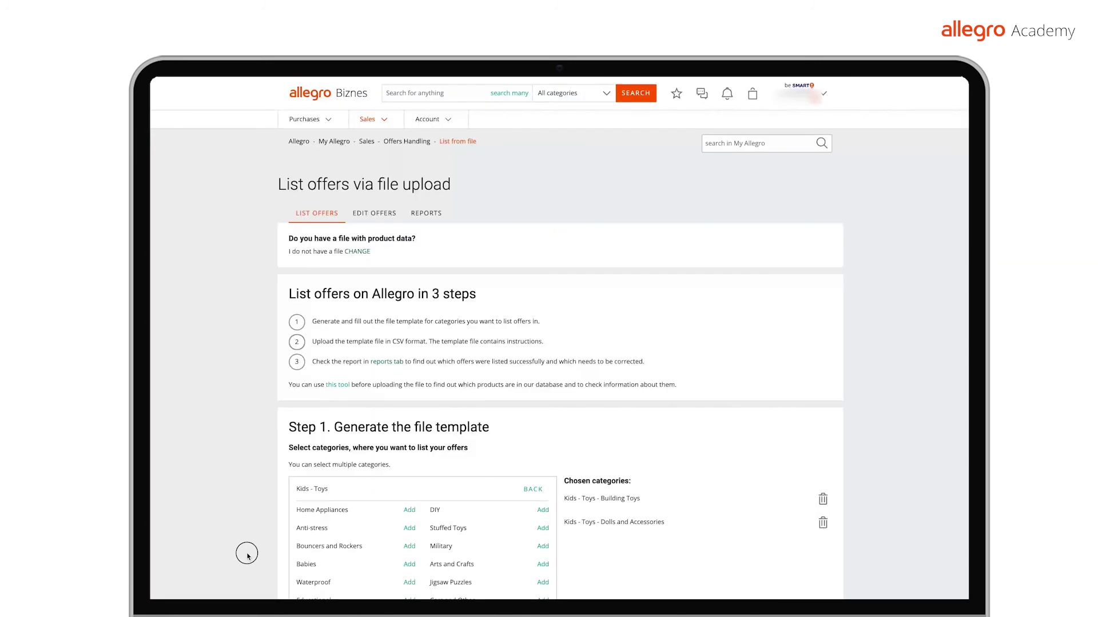
scroll(247, 553, "down", 6)
scroll(247, 553, "down", 2)
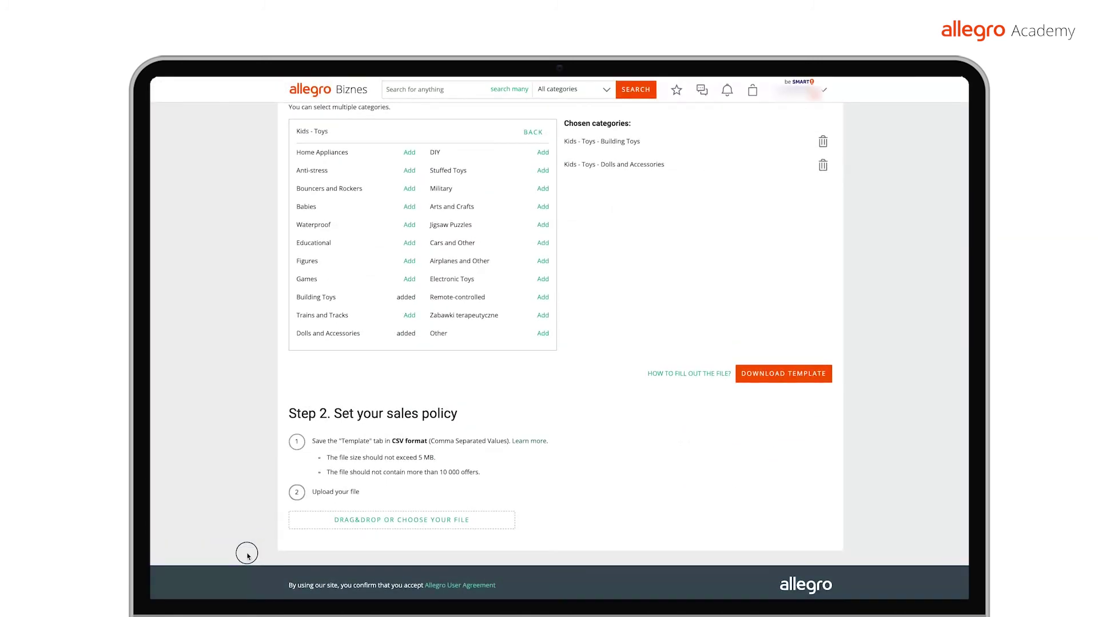
Step: Attach wysatw.csv on Allegro and submit it with LIST OFFERS
left_click(376, 524)
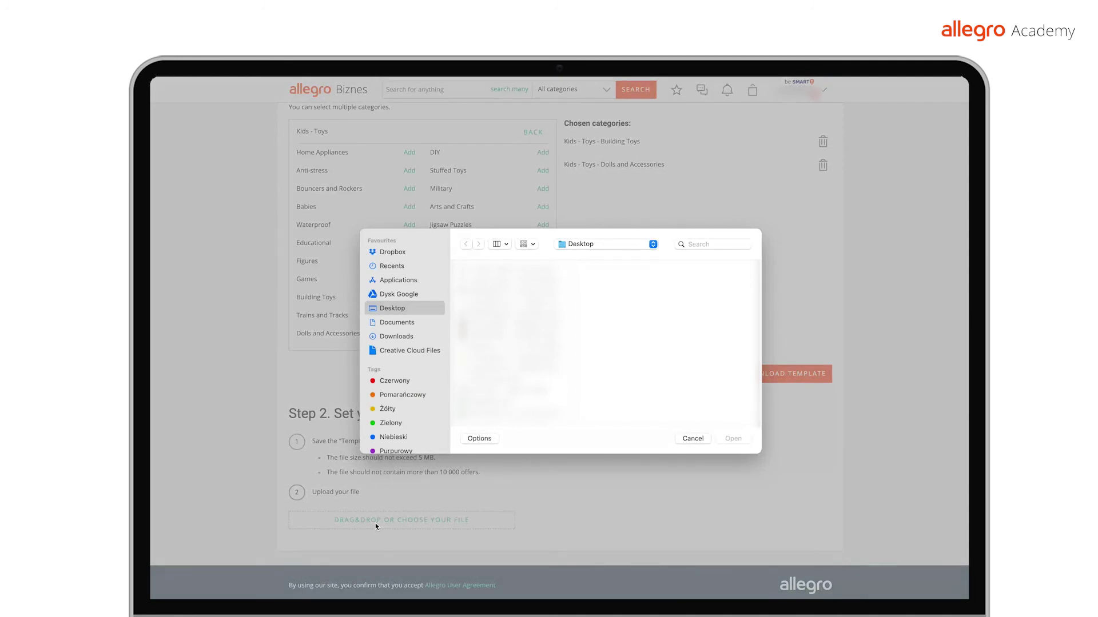
left_click(690, 244)
type("w")
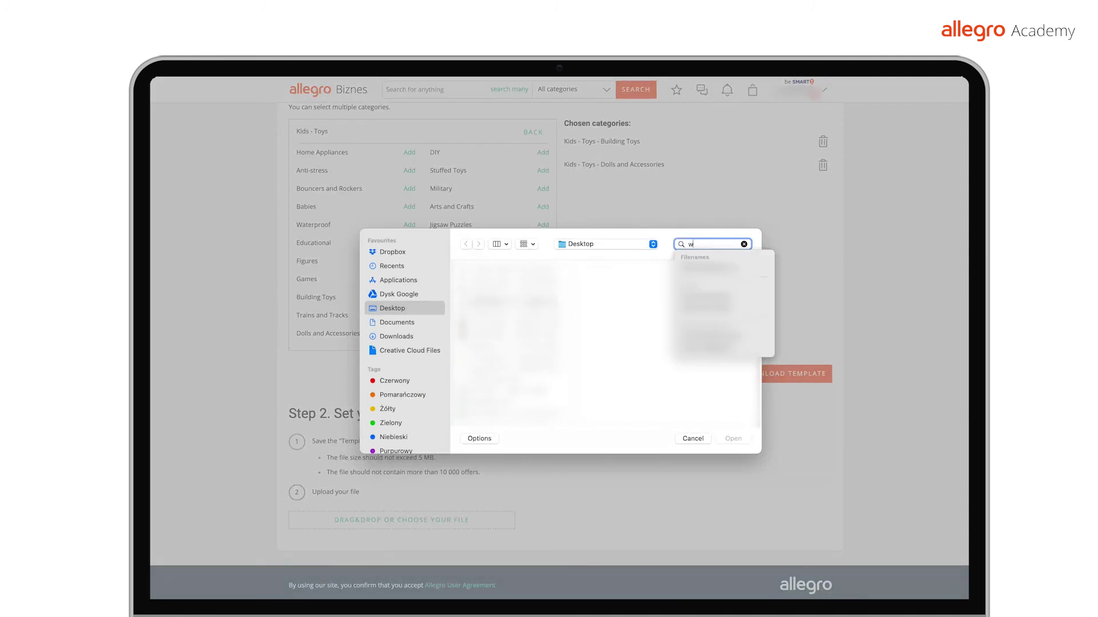
left_click(503, 344)
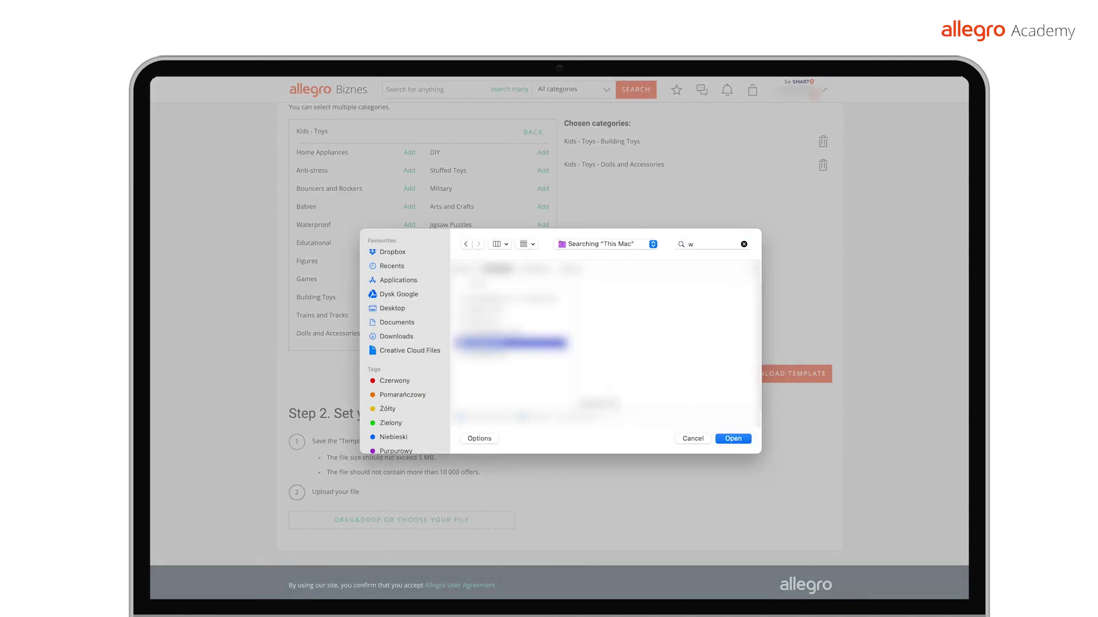
left_click(733, 438)
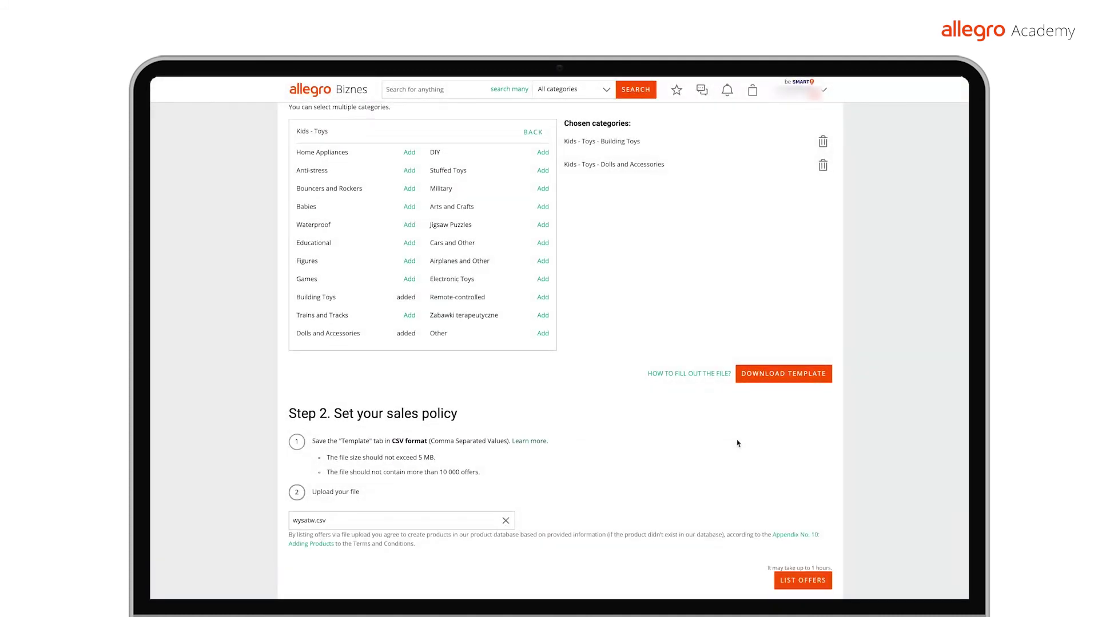
left_click(799, 581)
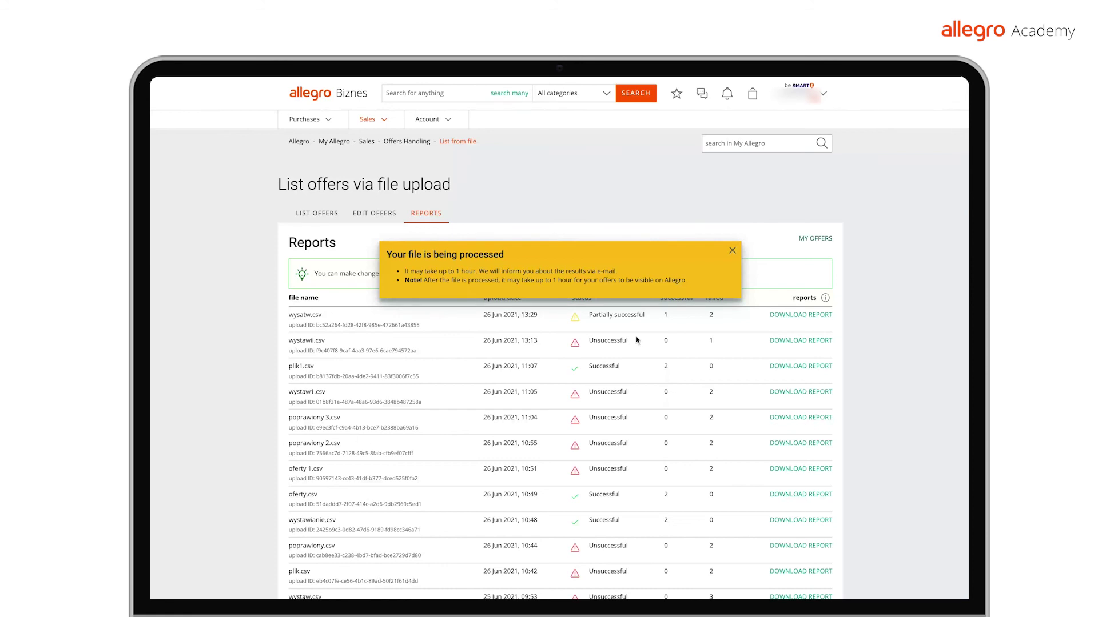
Step: Download the processing report for the wysatw.csv upload
left_click(788, 319)
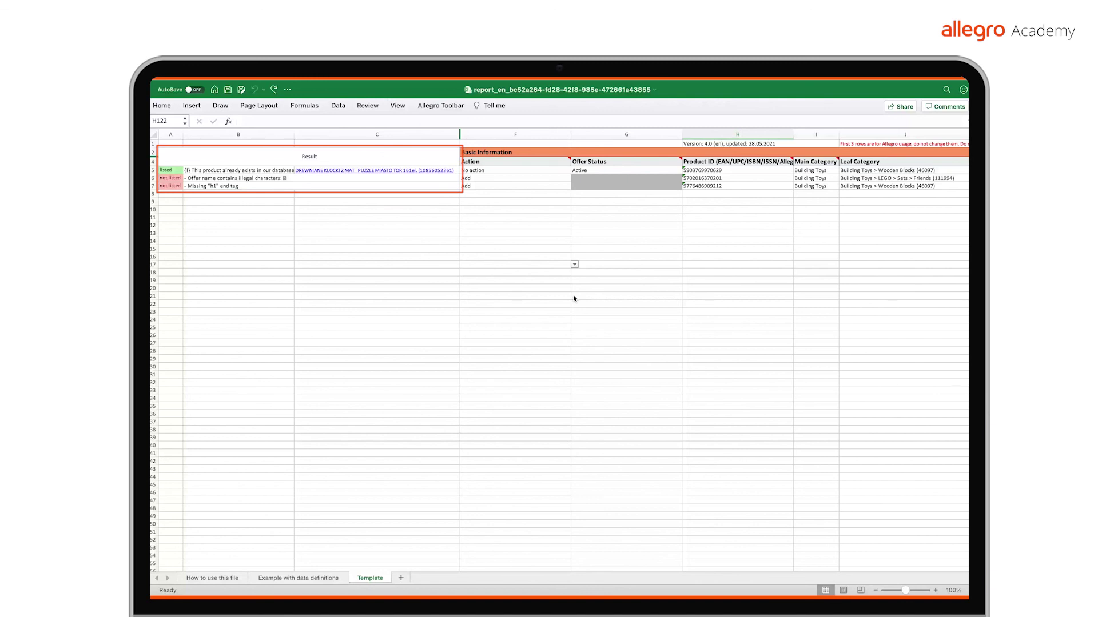
Step: Add the missing / to the closing h1 tag in P7 and trim the extra ending from the N6 title
scroll(574, 298, "right", 10)
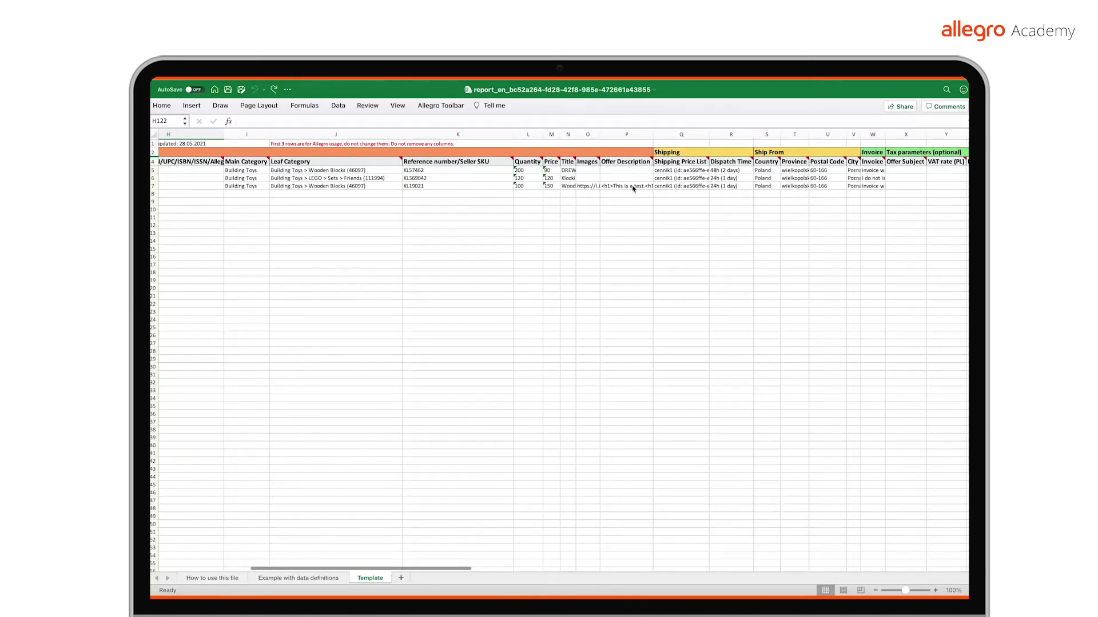
left_click(632, 187)
left_click(291, 121)
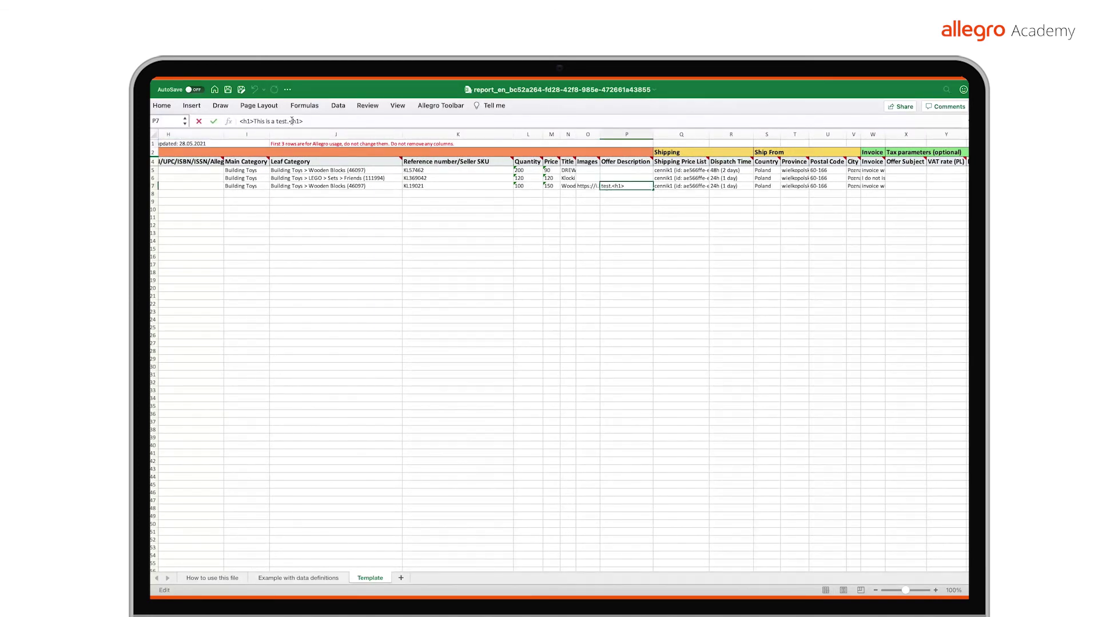
type("/")
left_click(568, 178)
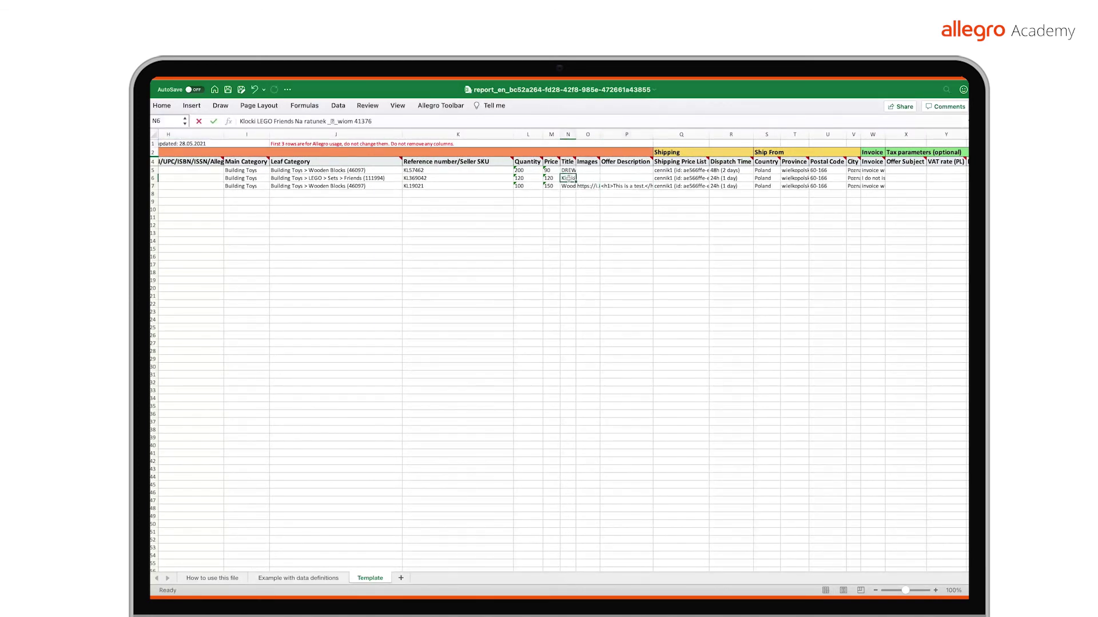
left_click_drag(391, 121, 333, 121)
key("BackSpace")
Step: Save the corrected report as poprawka.csv in Comma-separated Values (.csv) format
mouse_move(179, 84)
left_click(212, 86)
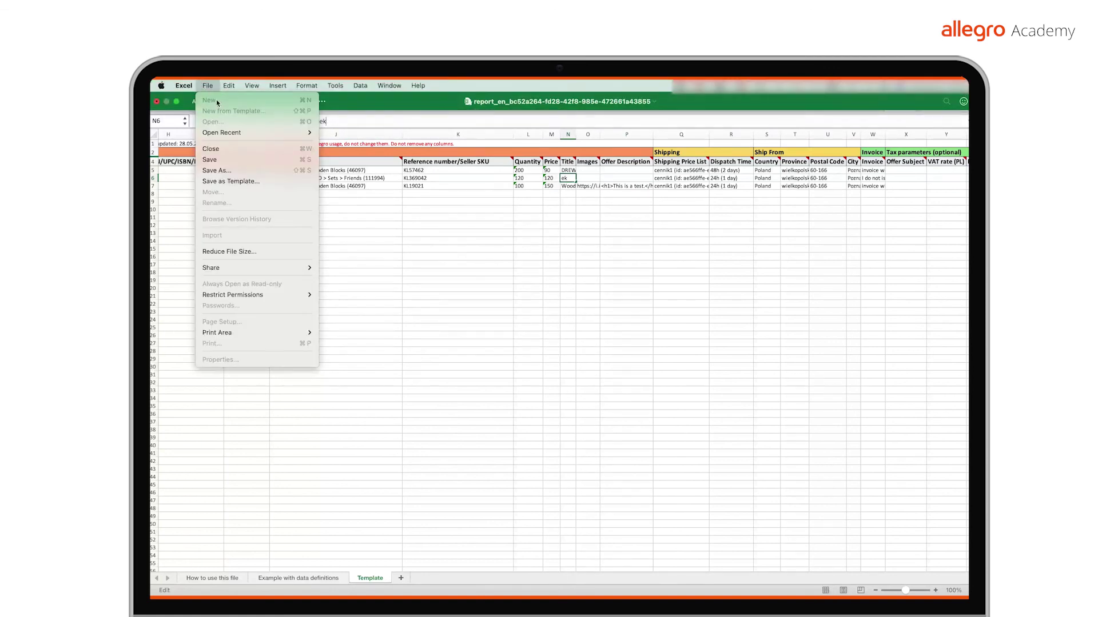
left_click(241, 170)
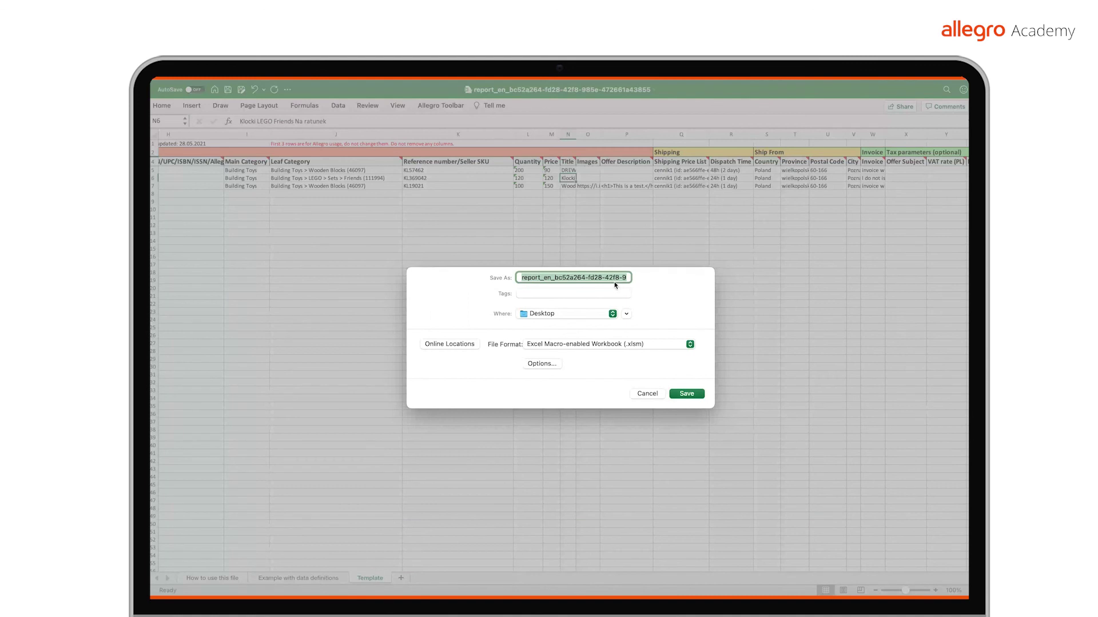
type("allegro_lego")
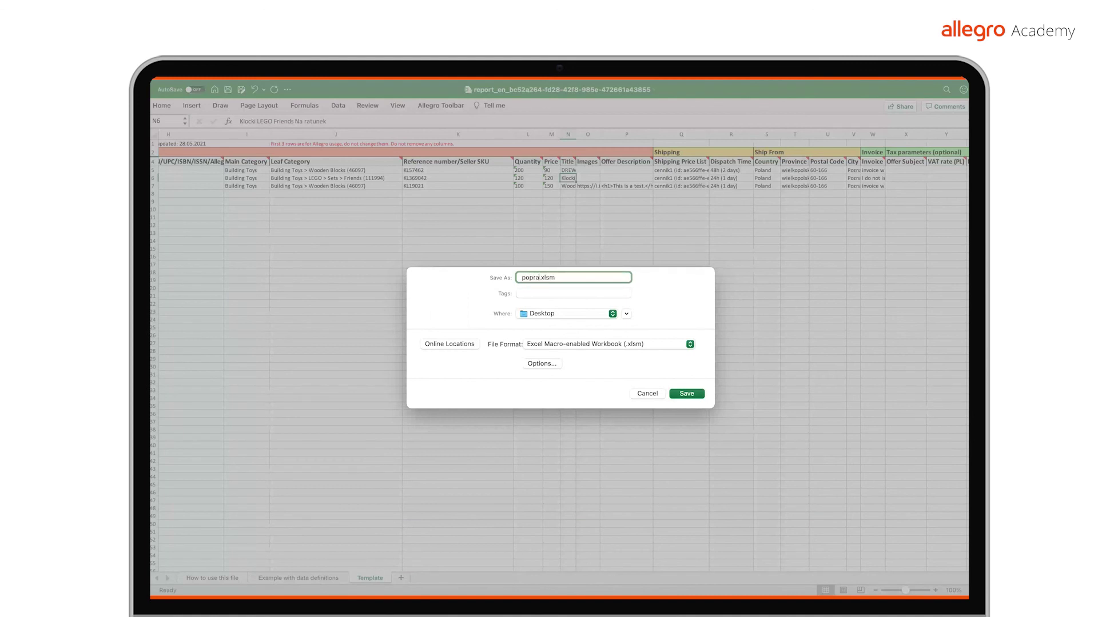
left_click(646, 344)
left_click(580, 431)
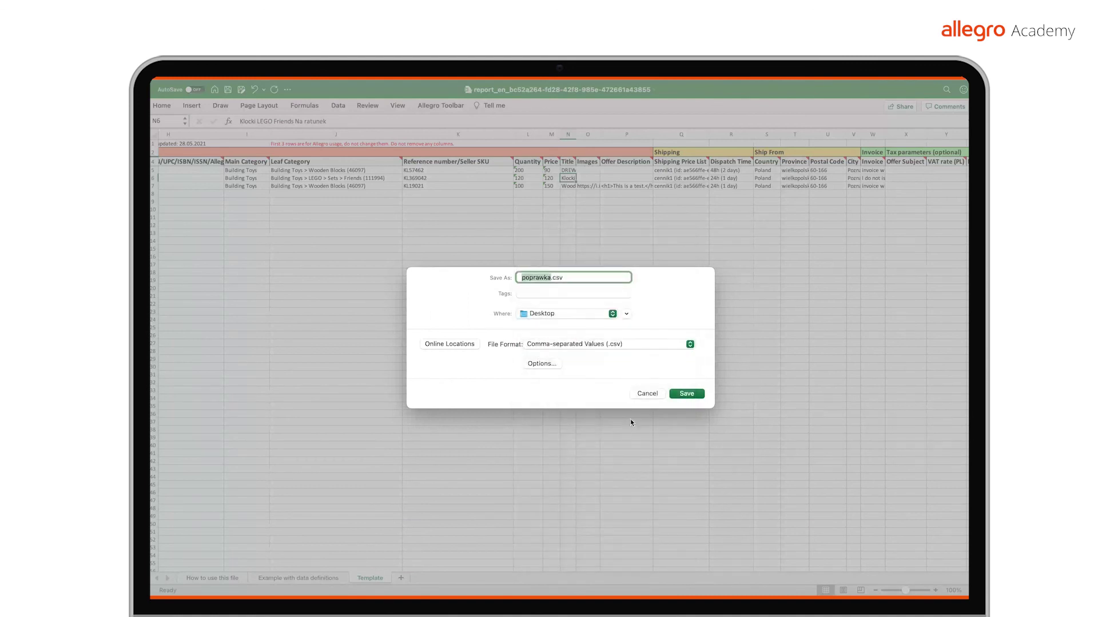
left_click(693, 394)
Step: Accept the single-sheet CSV warning, choose poprawka.csv in Allegro's uploader, and submit it with LIST OFFERS
left_click(589, 307)
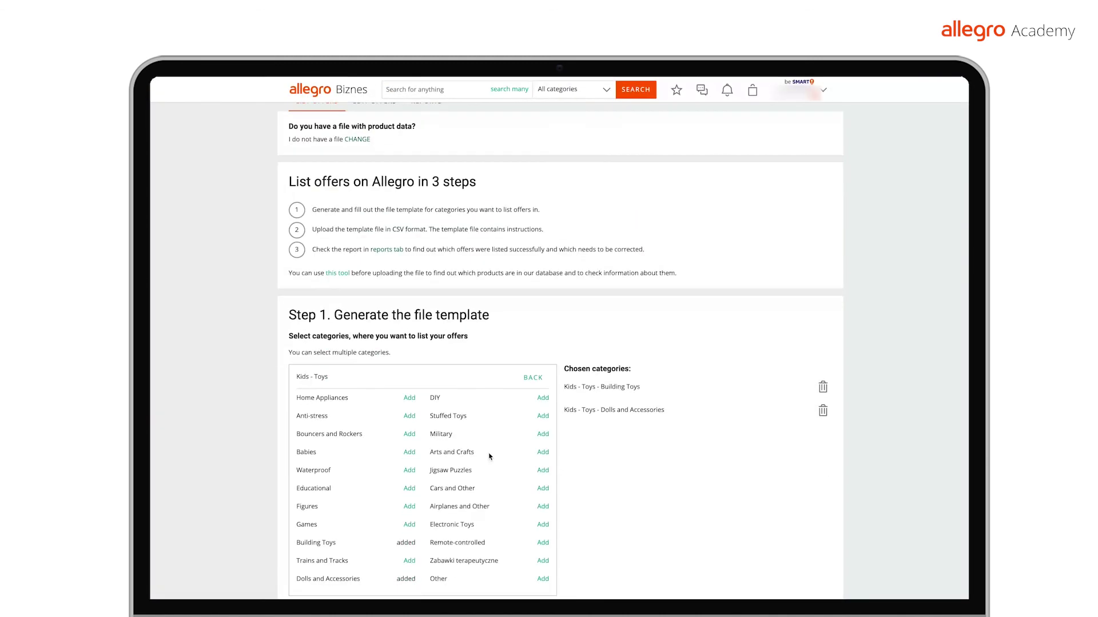
scroll(559, 343, "down", 5)
left_click(426, 520)
left_click(715, 246)
type("pop")
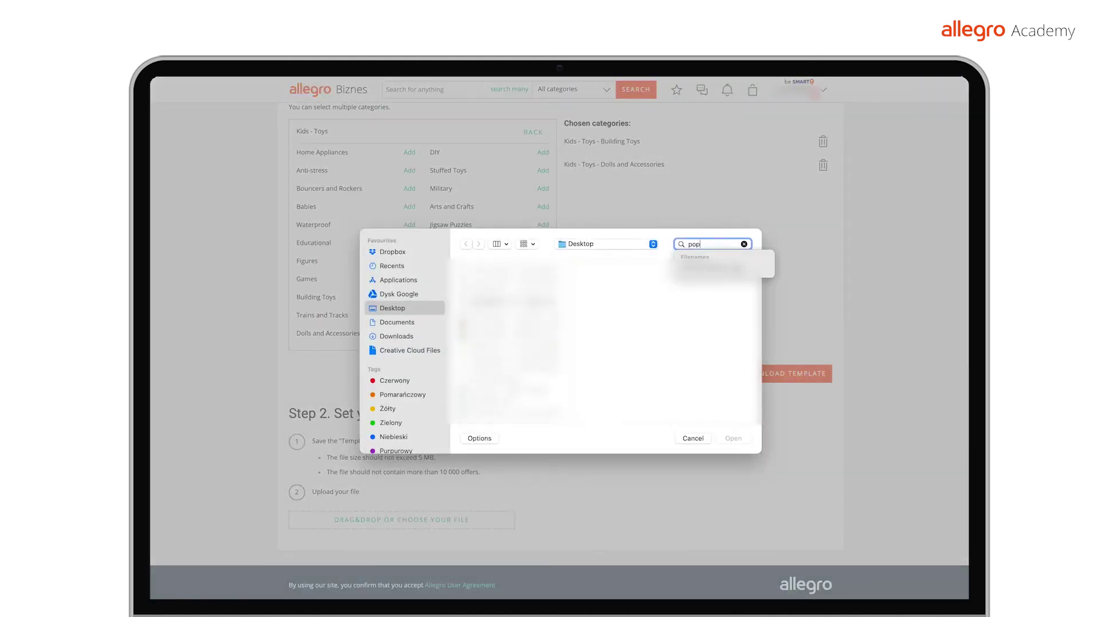
key("Return")
left_click(734, 439)
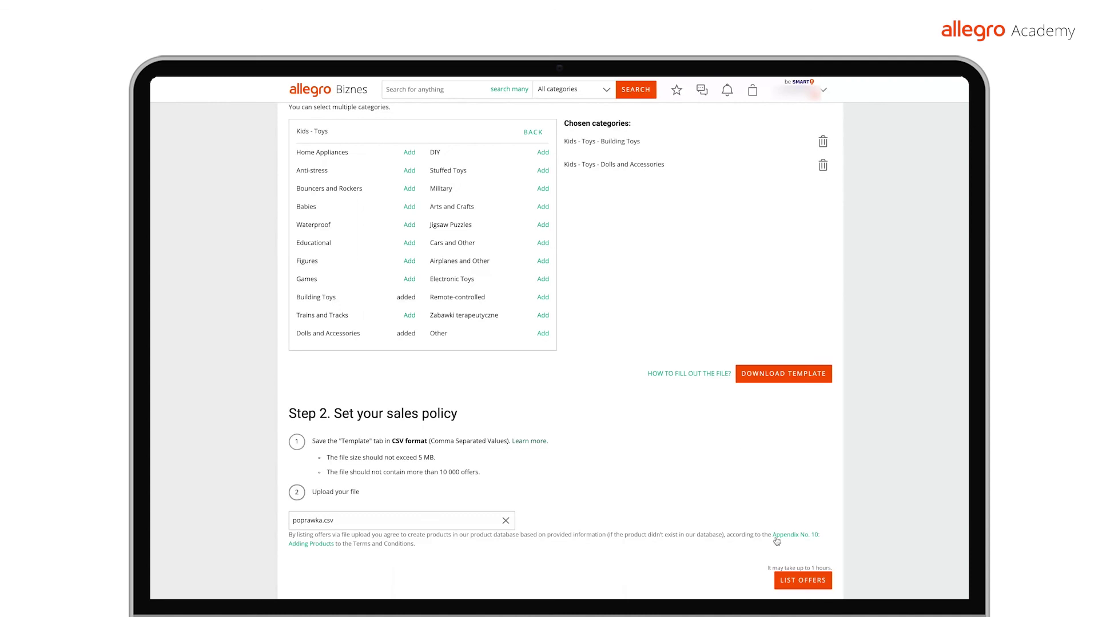
left_click(782, 579)
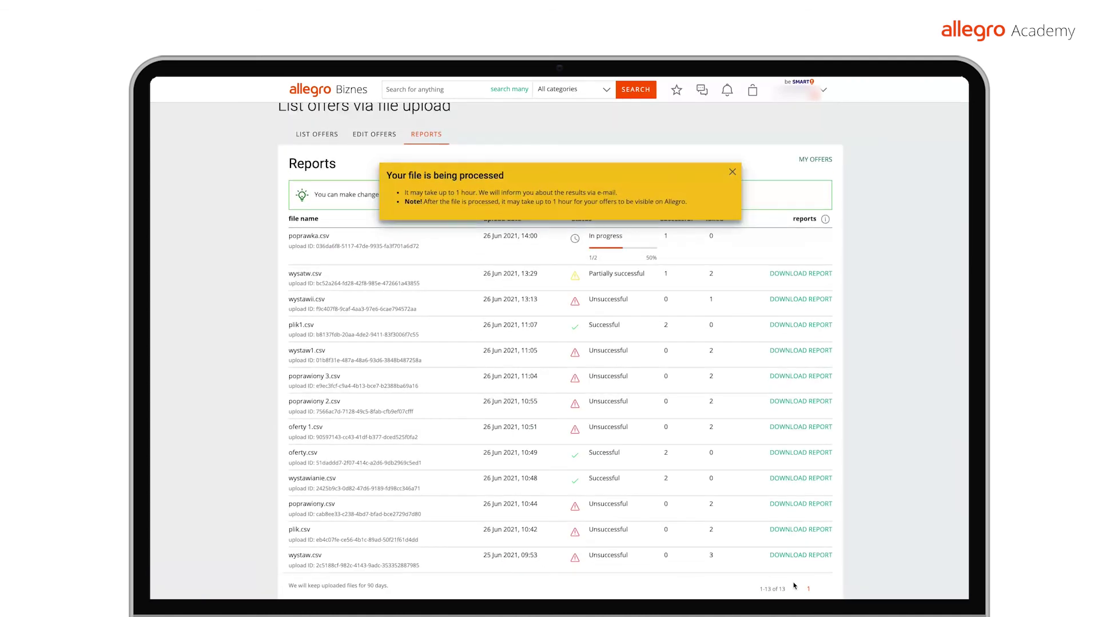